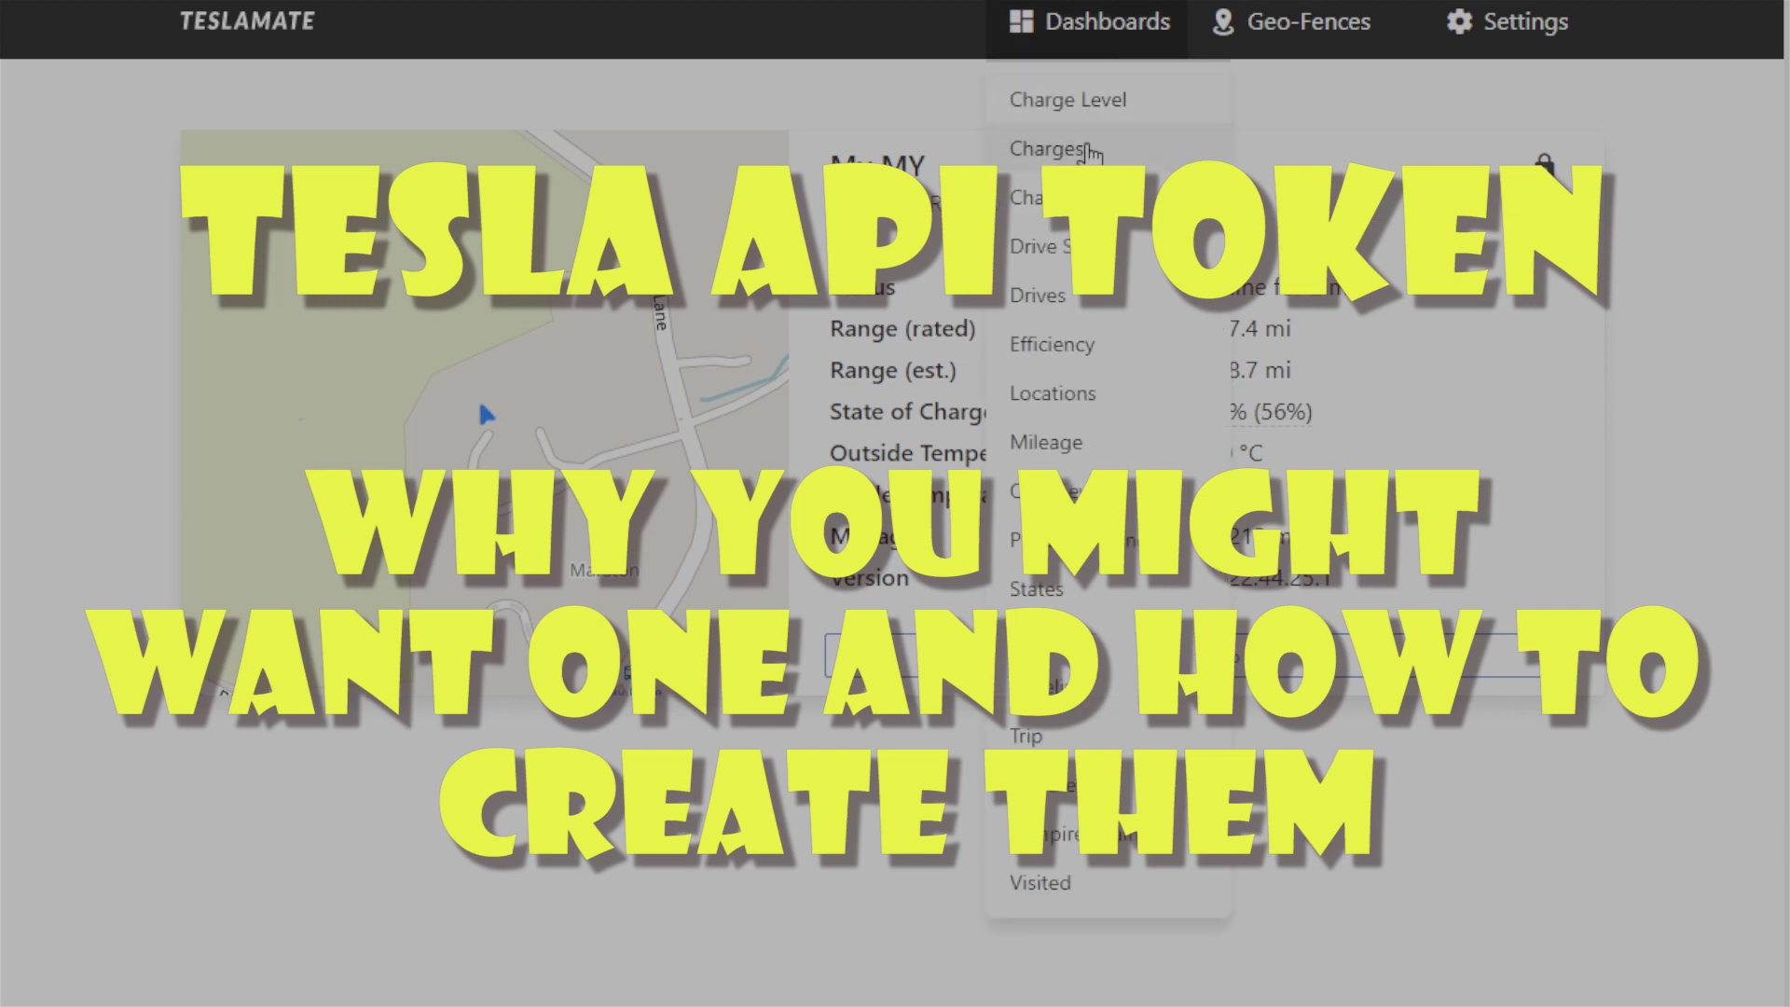
# - Show TeslaMate's Drive Stats dashboard with drive totals, mileage and top destinations
pyautogui.click(1062, 249)
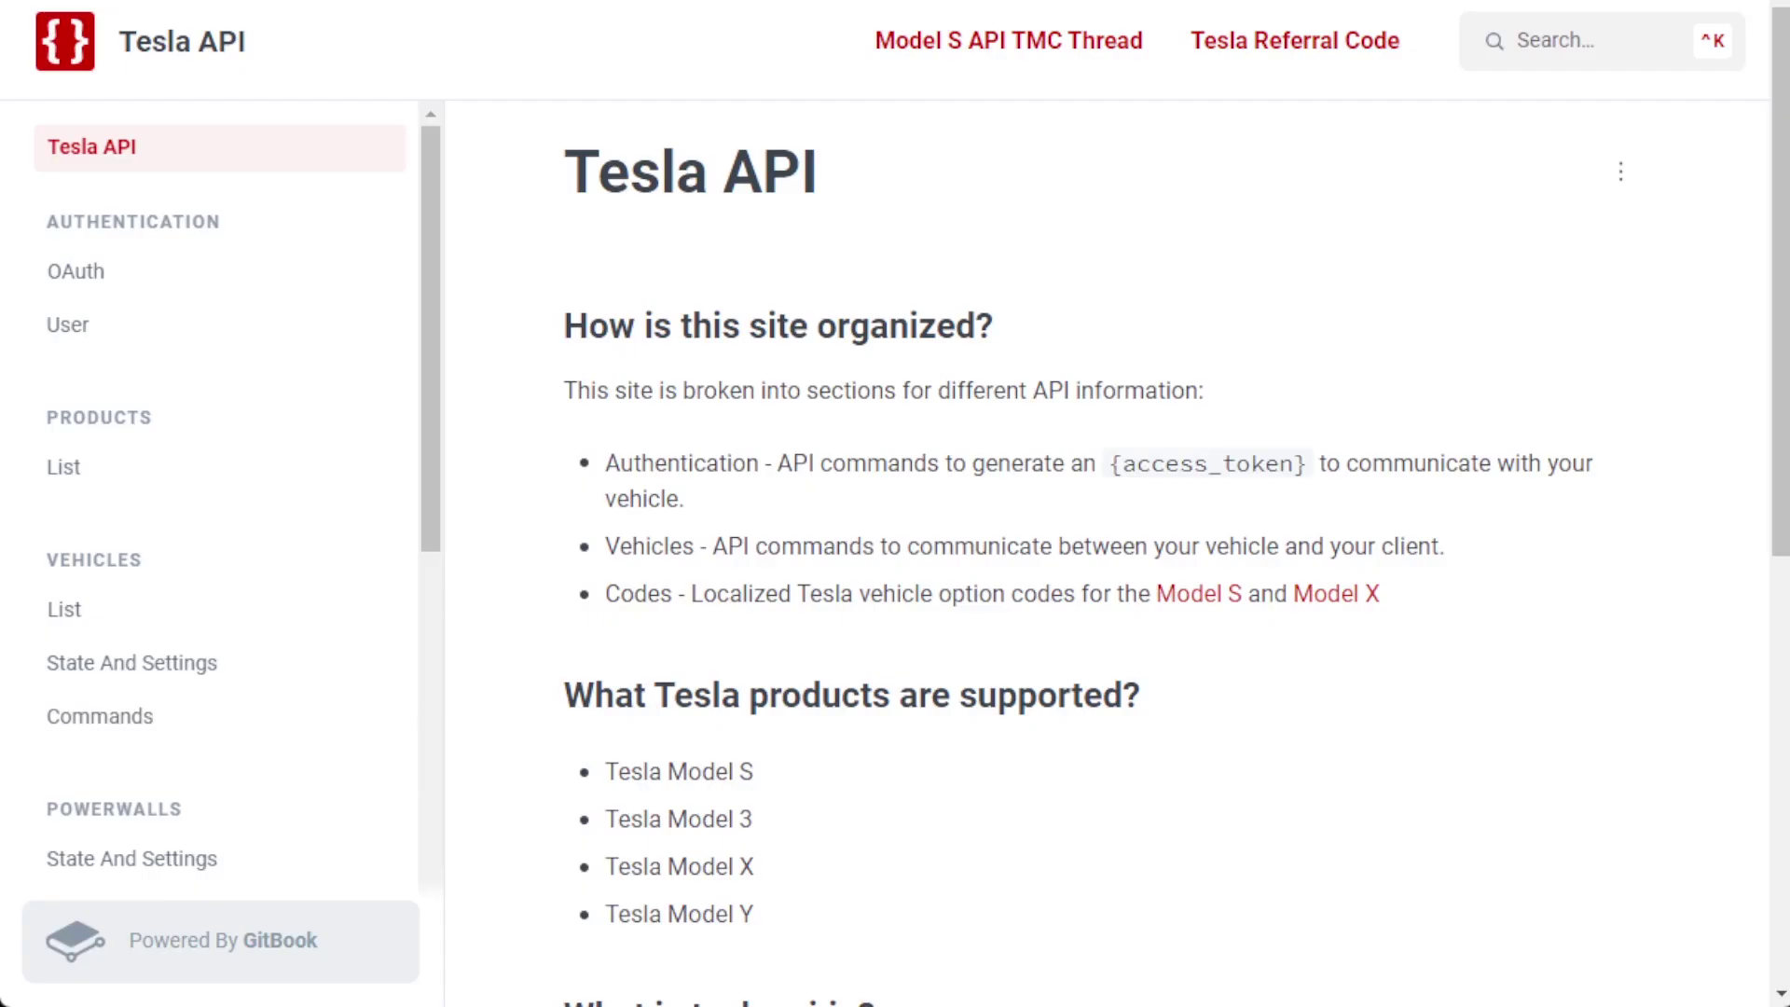
# - Browse the Tesla API docs' OAuth, Vehicles List, State And Settings and Commands pages
pyautogui.click(70, 270)
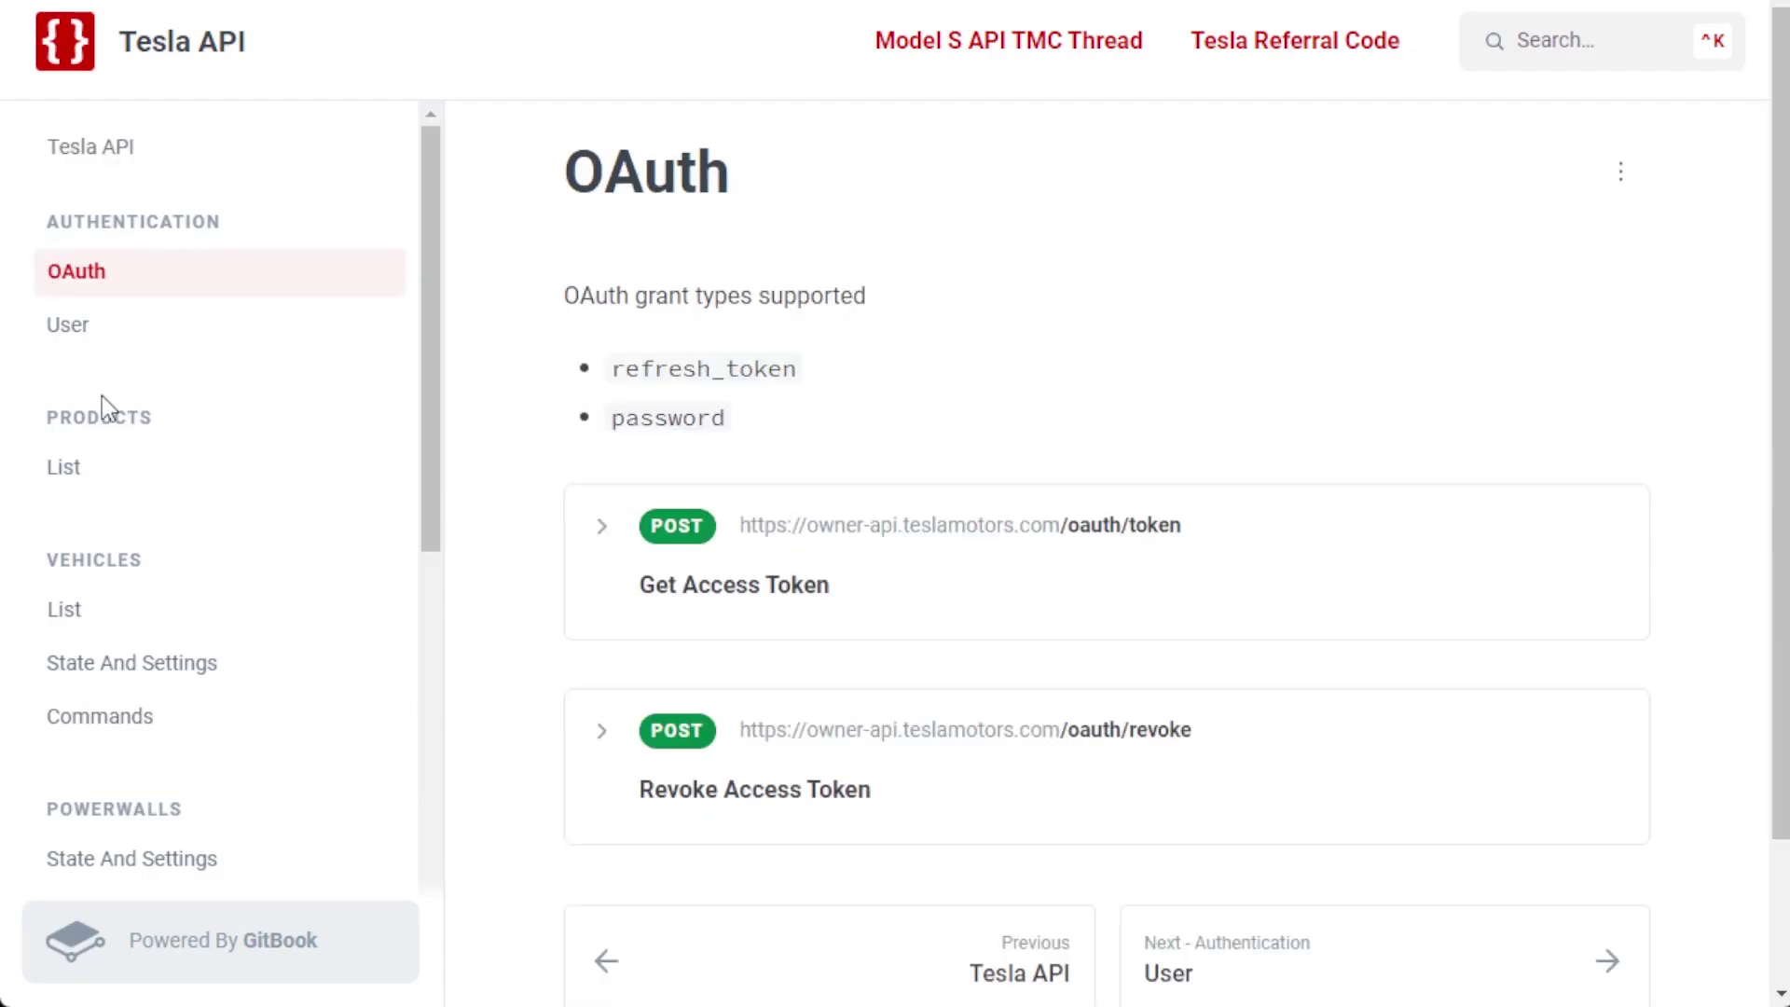
pyautogui.click(64, 615)
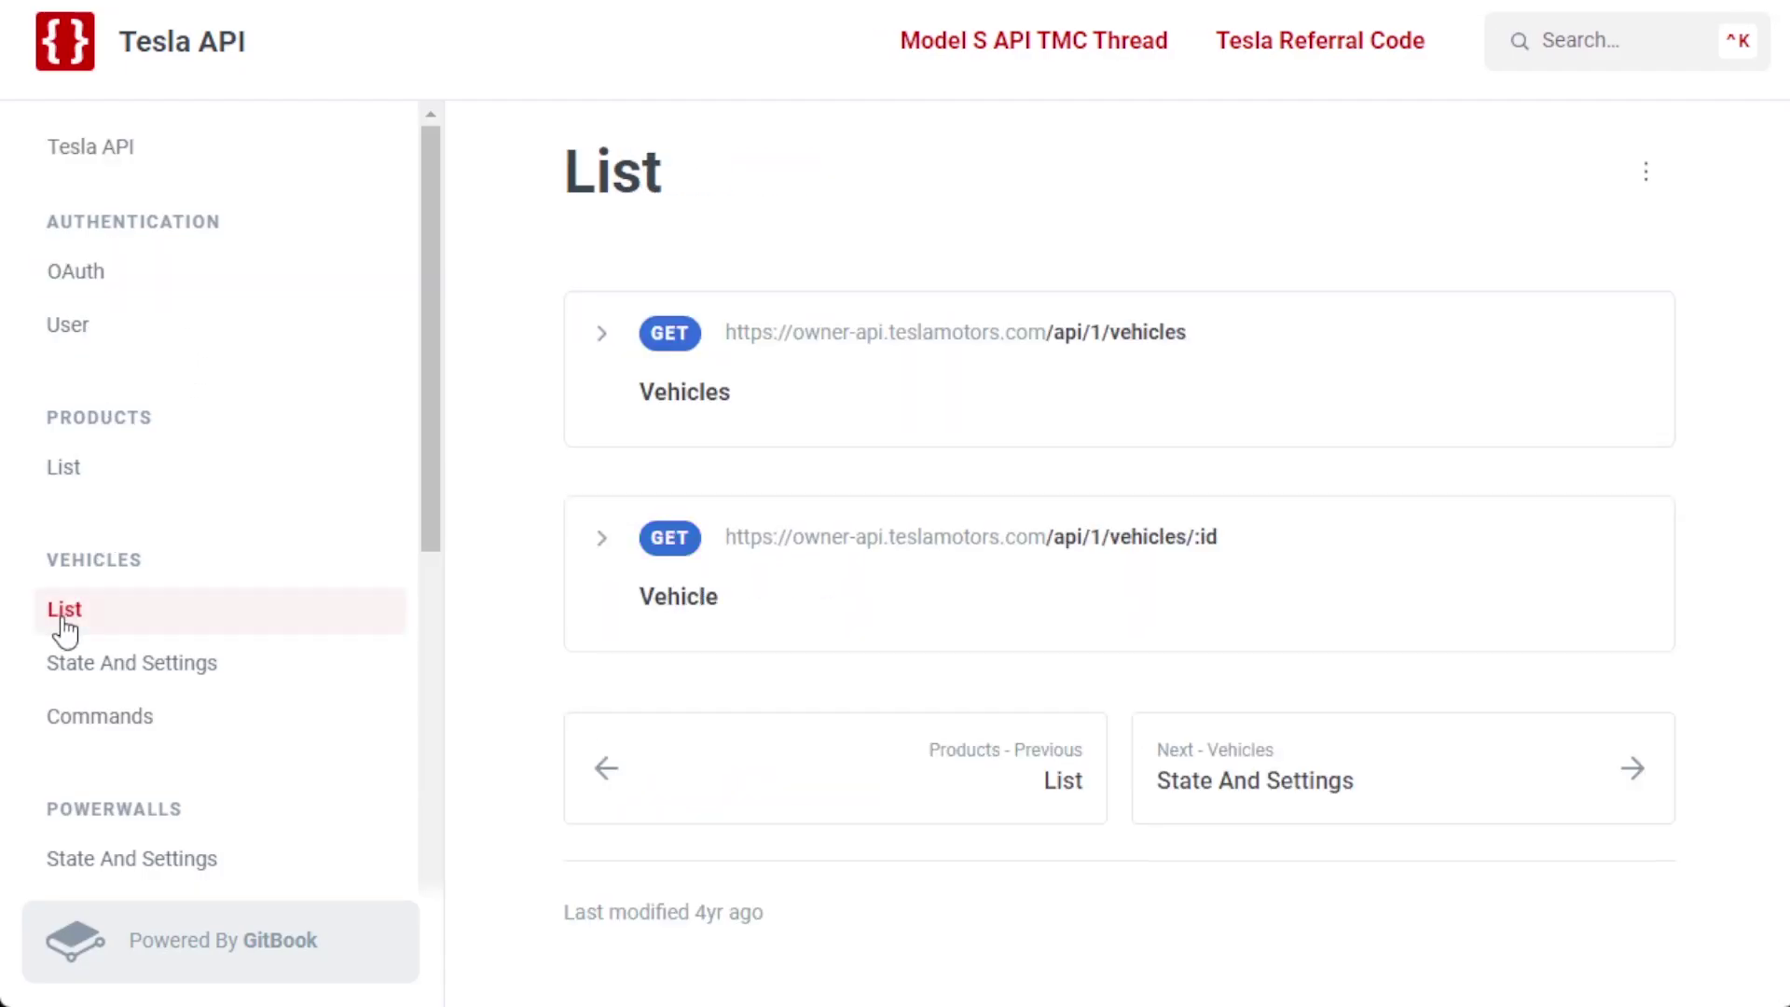
pyautogui.click(168, 666)
pyautogui.scroll(-1, 682, 674)
pyautogui.scroll(-1, 681, 675)
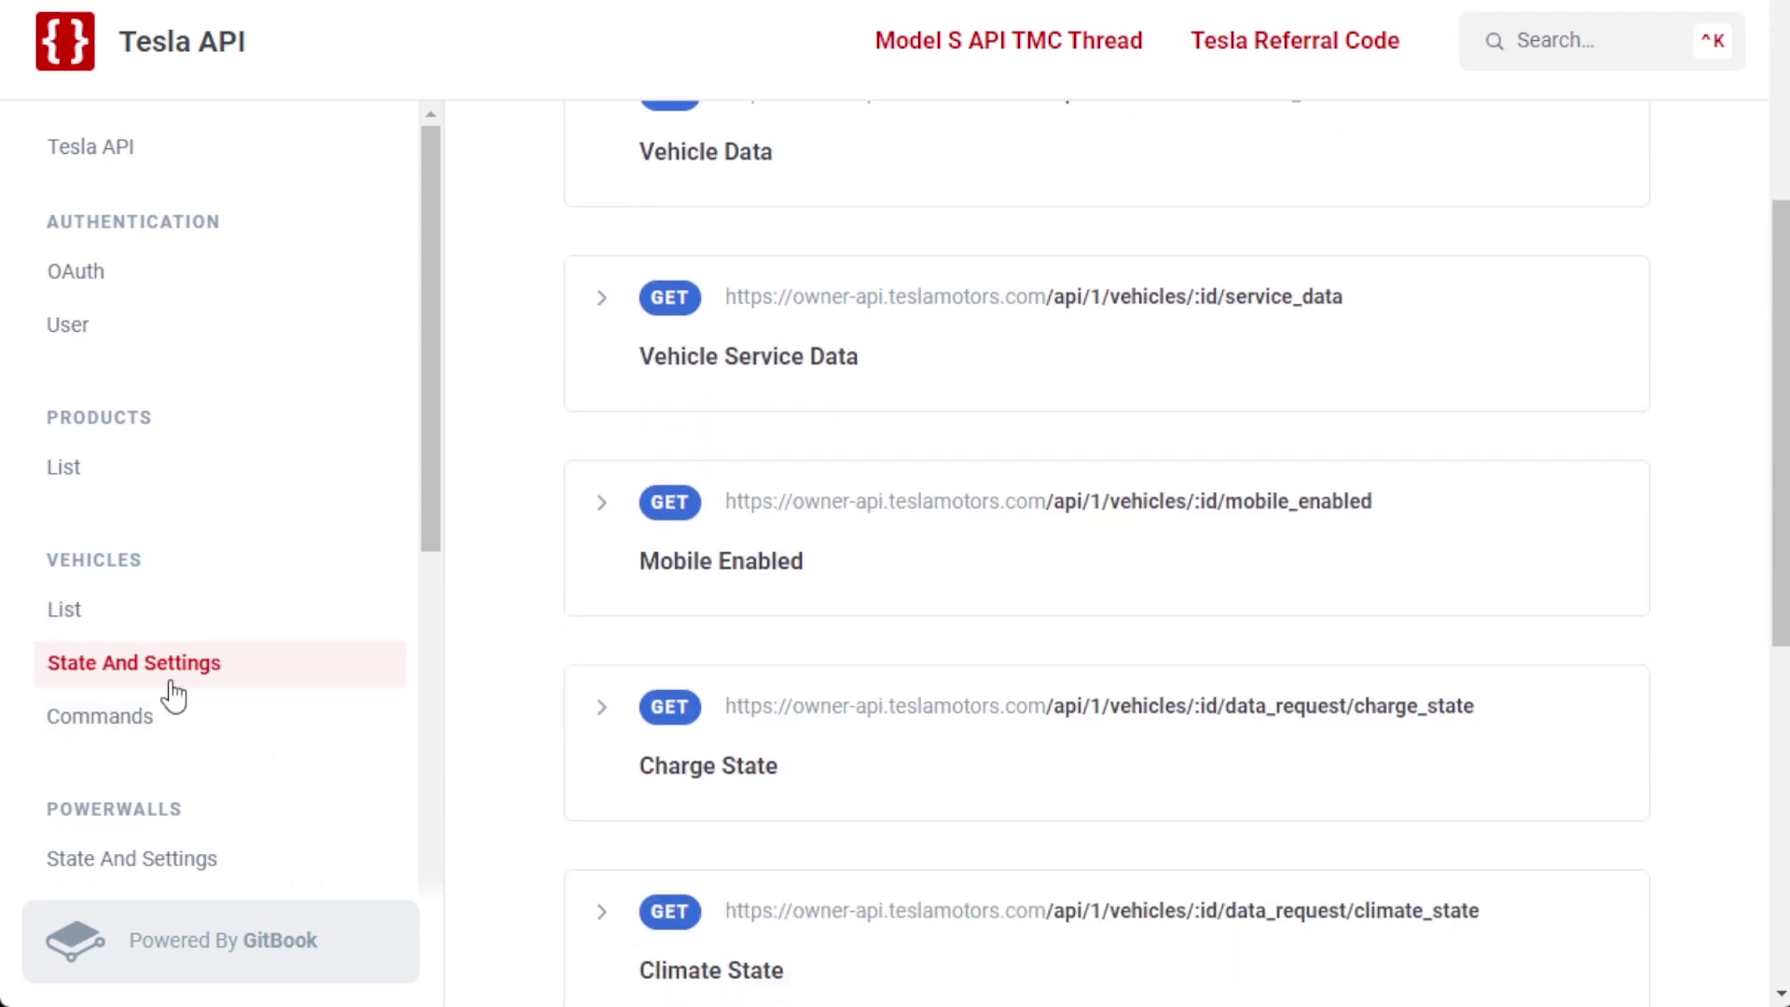
pyautogui.click(140, 718)
pyautogui.scroll(-3, 665, 638)
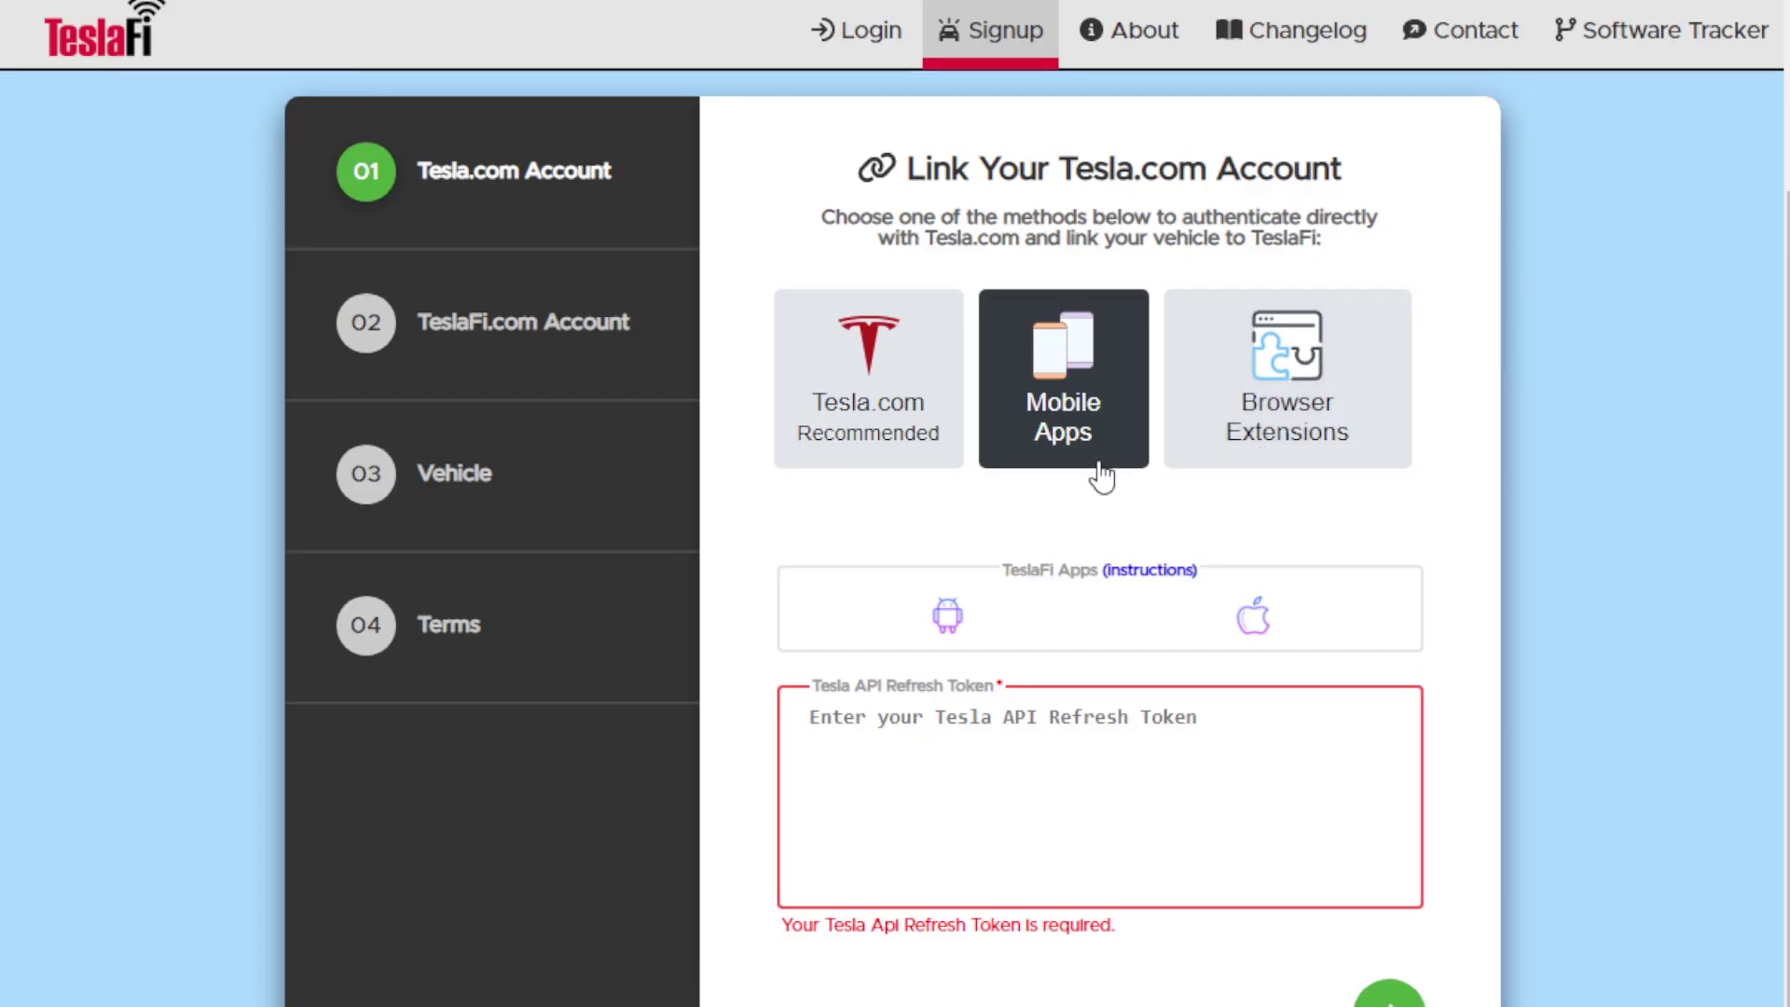
# - View the TeslaFi Tokens app's App Store listing from the Mobile Apps section
pyautogui.click(1254, 616)
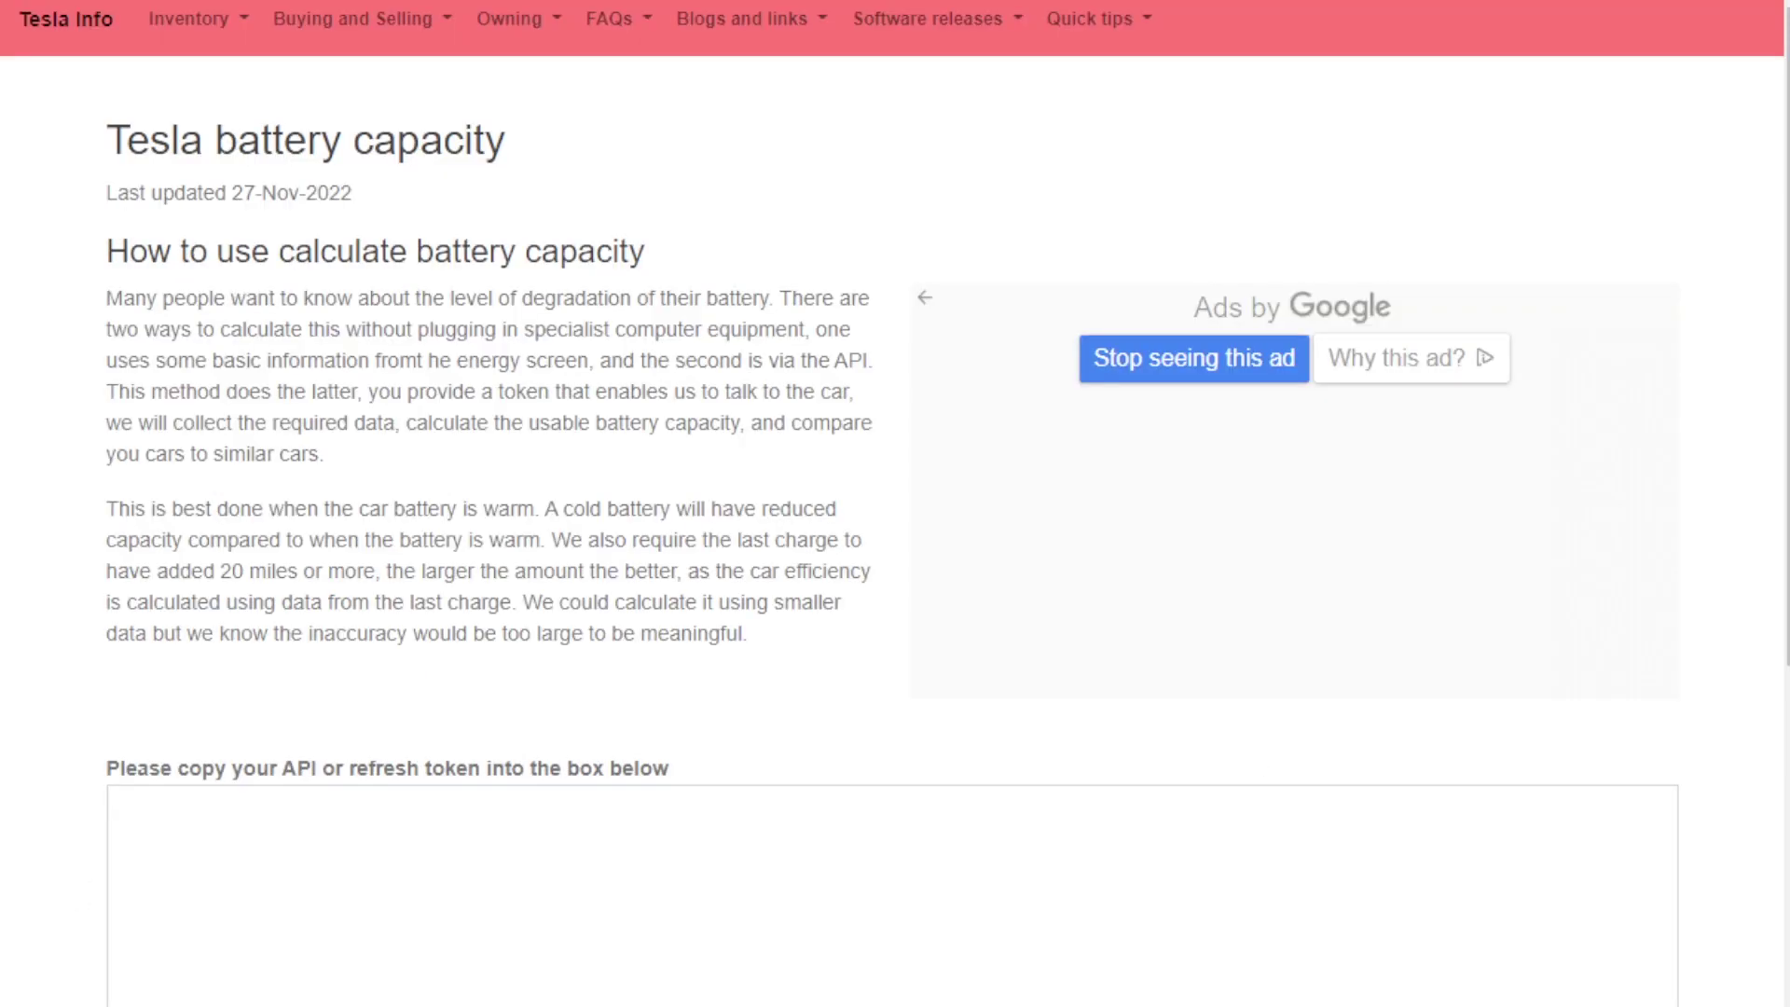
# - Focus the token box to start the My MY battery capacity check
pyautogui.click(725, 957)
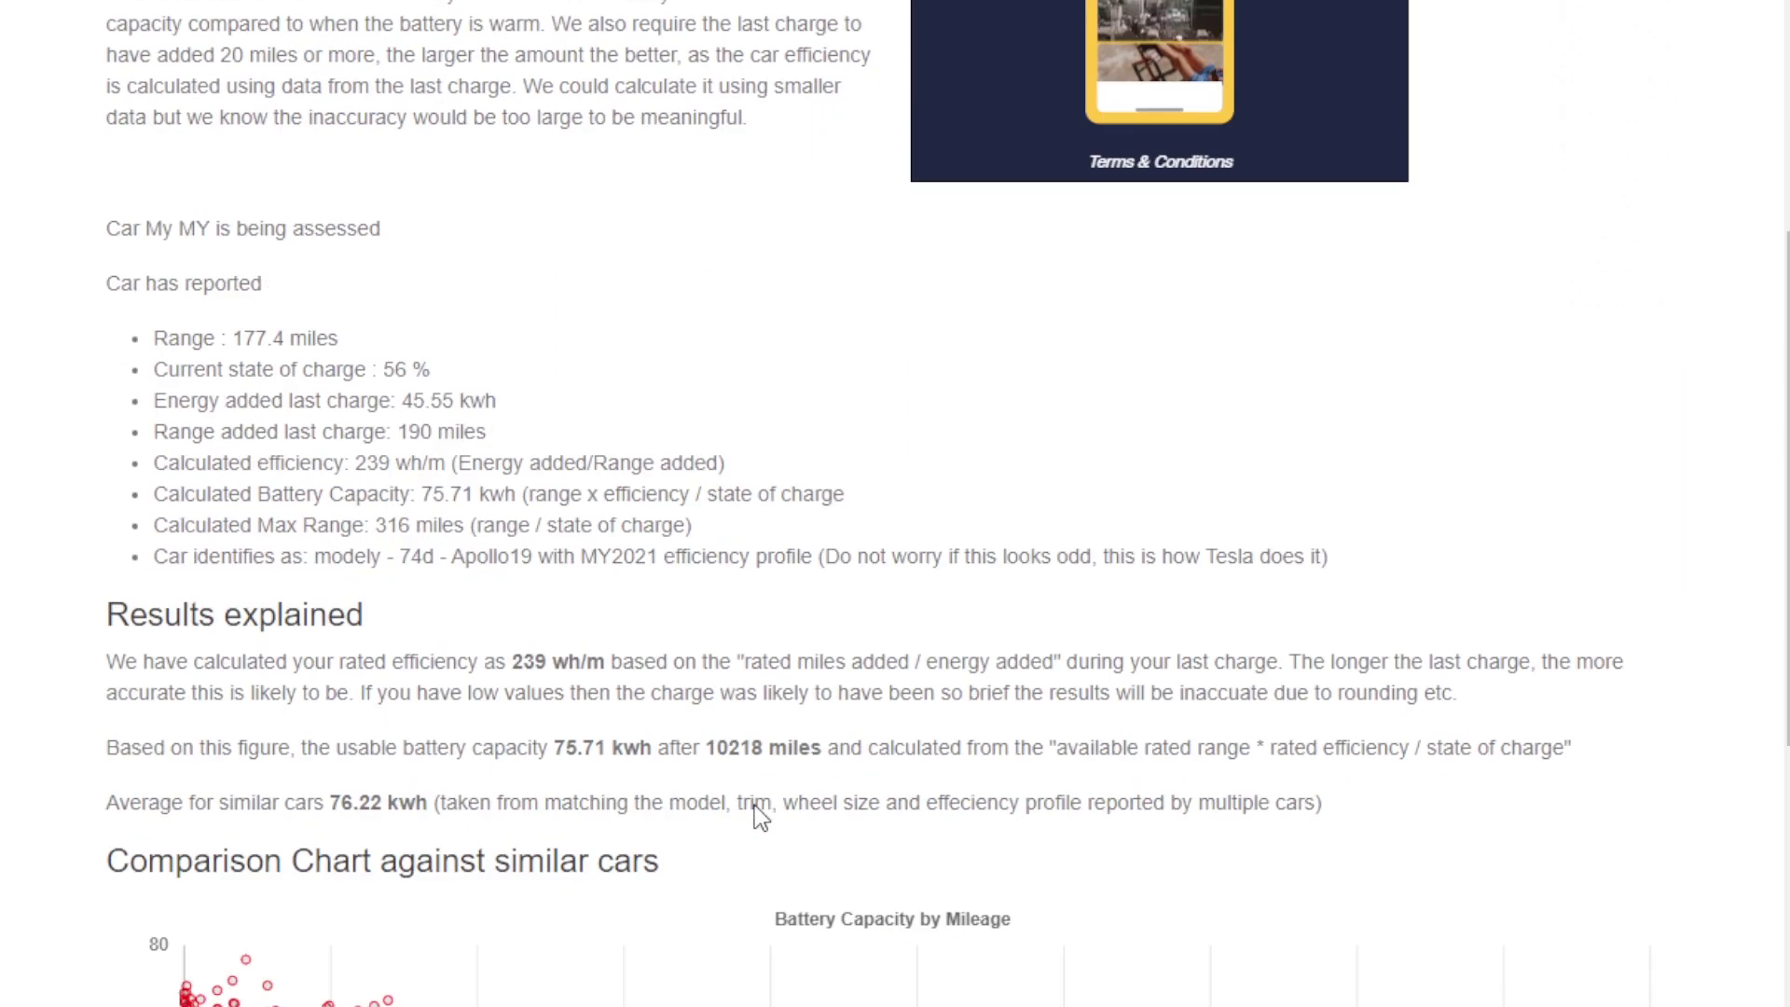
pyautogui.scroll(-5, 753, 804)
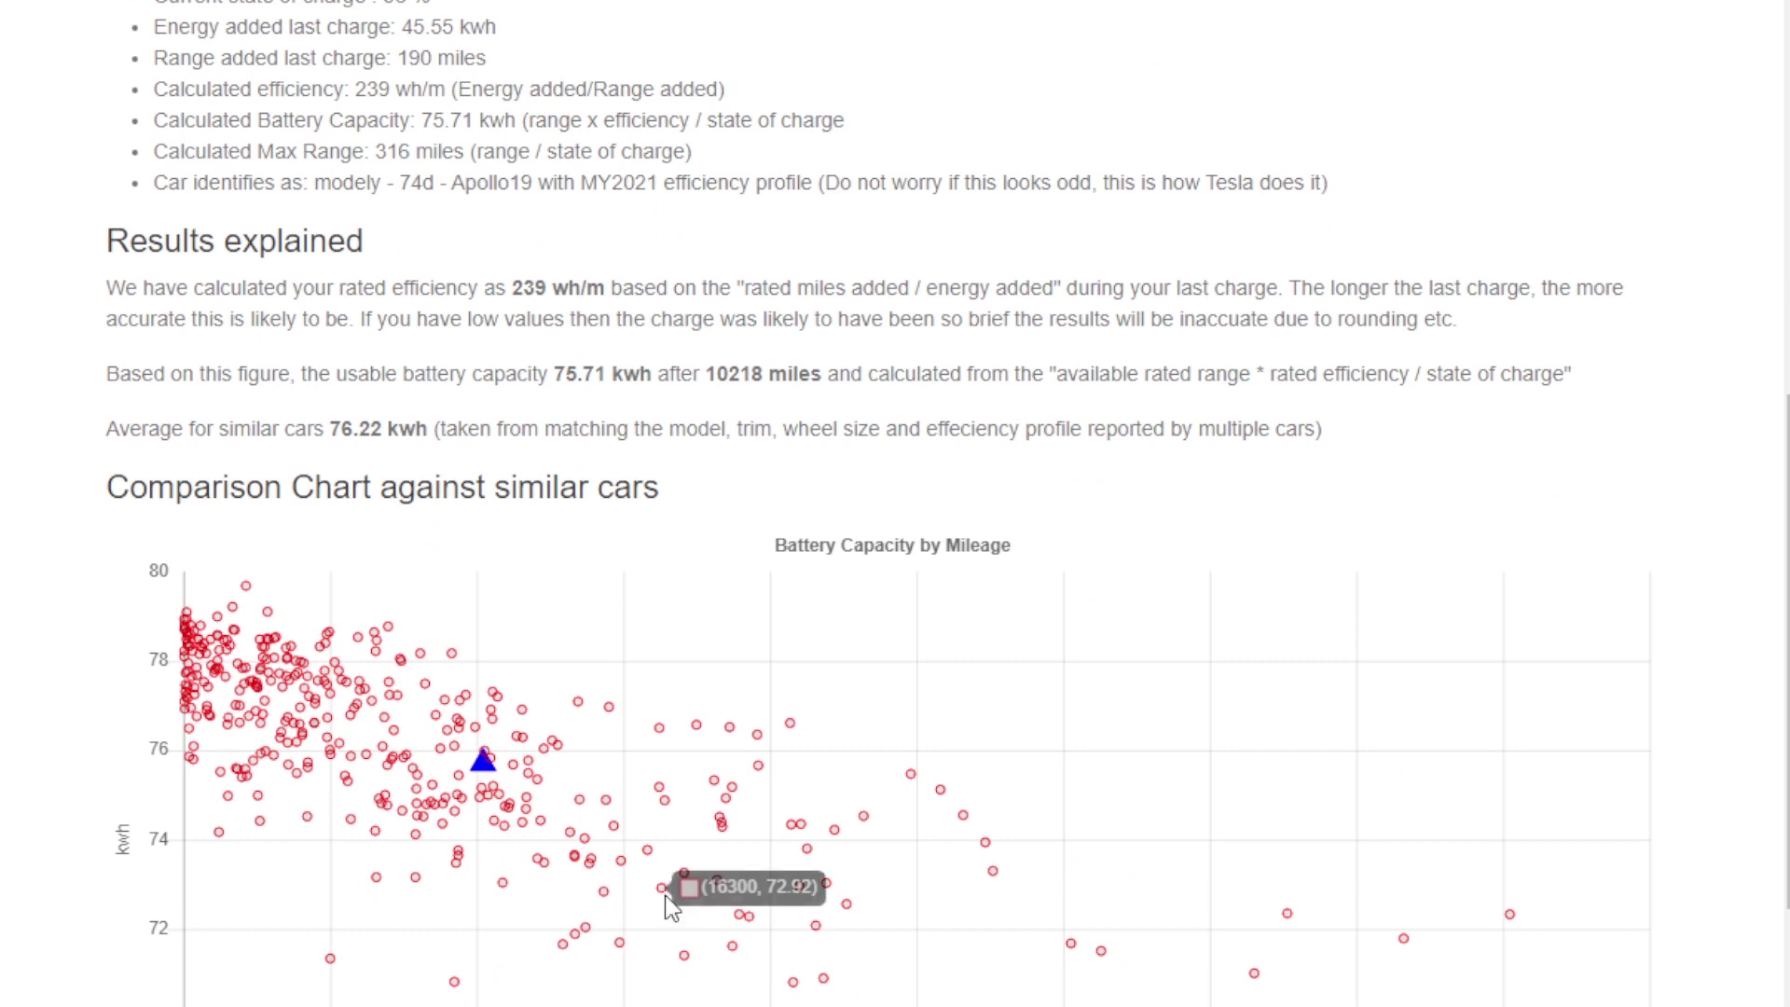
pyautogui.scroll(-2, 659, 901)
pyautogui.scroll(-2, 659, 902)
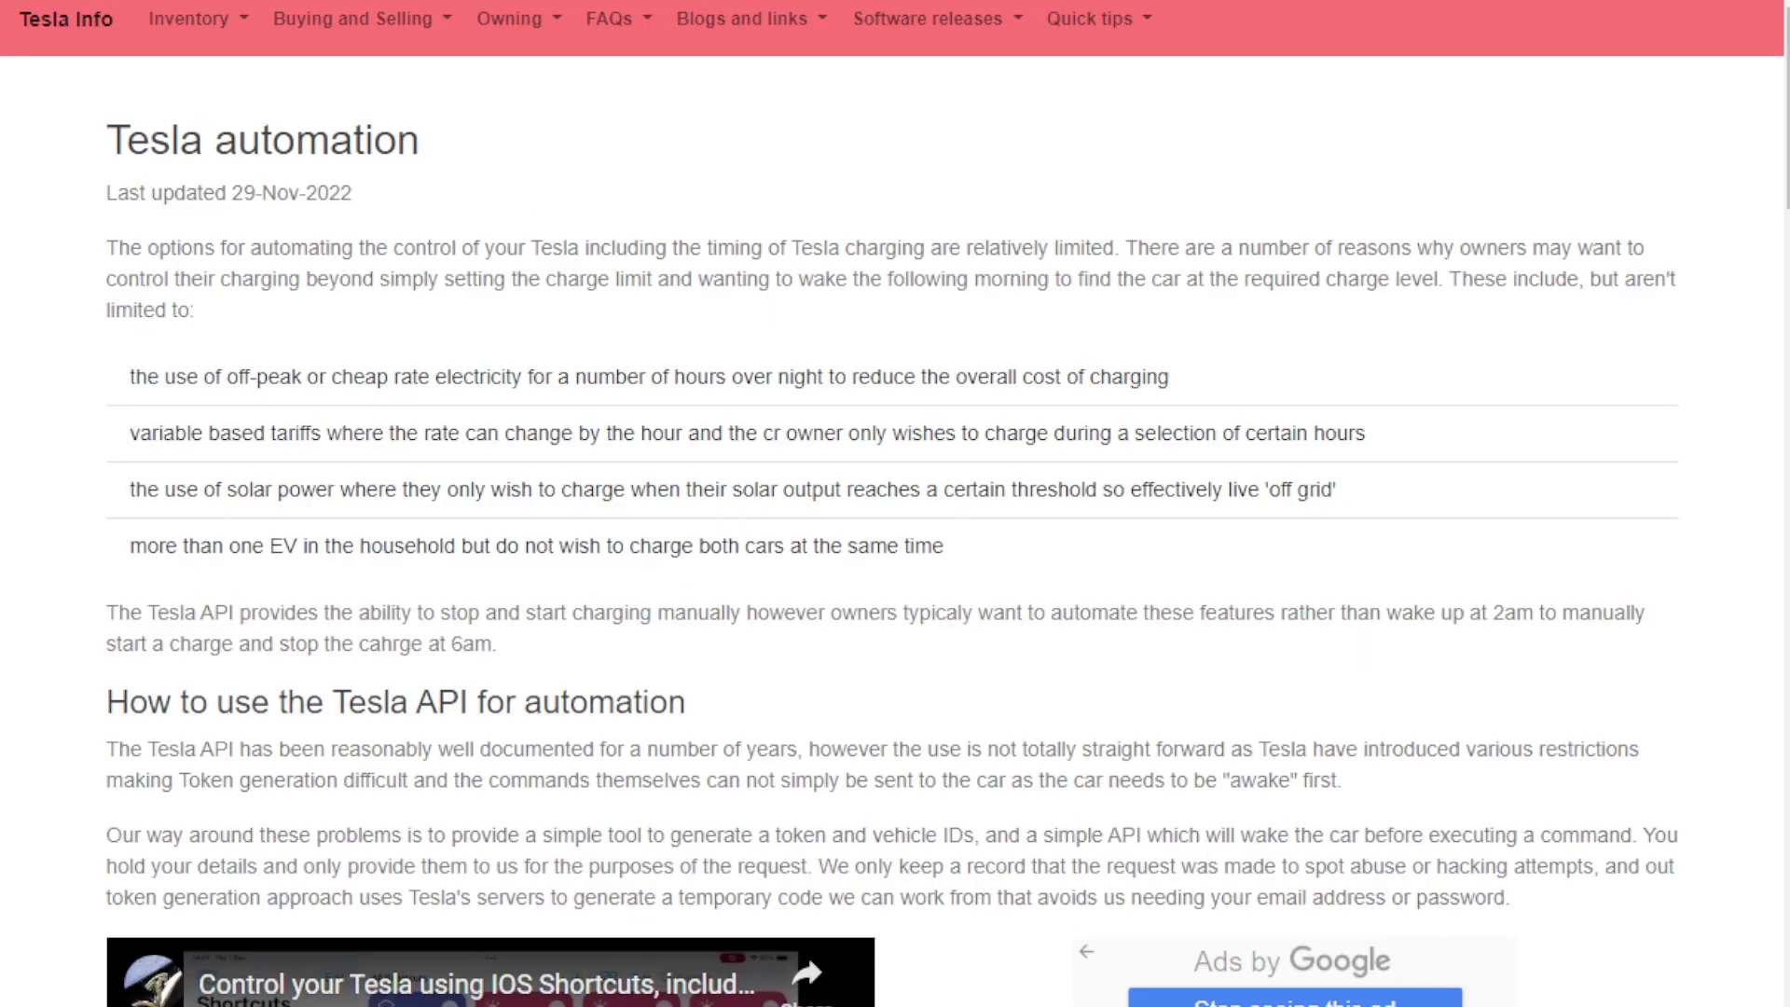
pyautogui.scroll(-5, 1346, 509)
pyautogui.scroll(-8, 1348, 587)
pyautogui.scroll(-6, 1350, 619)
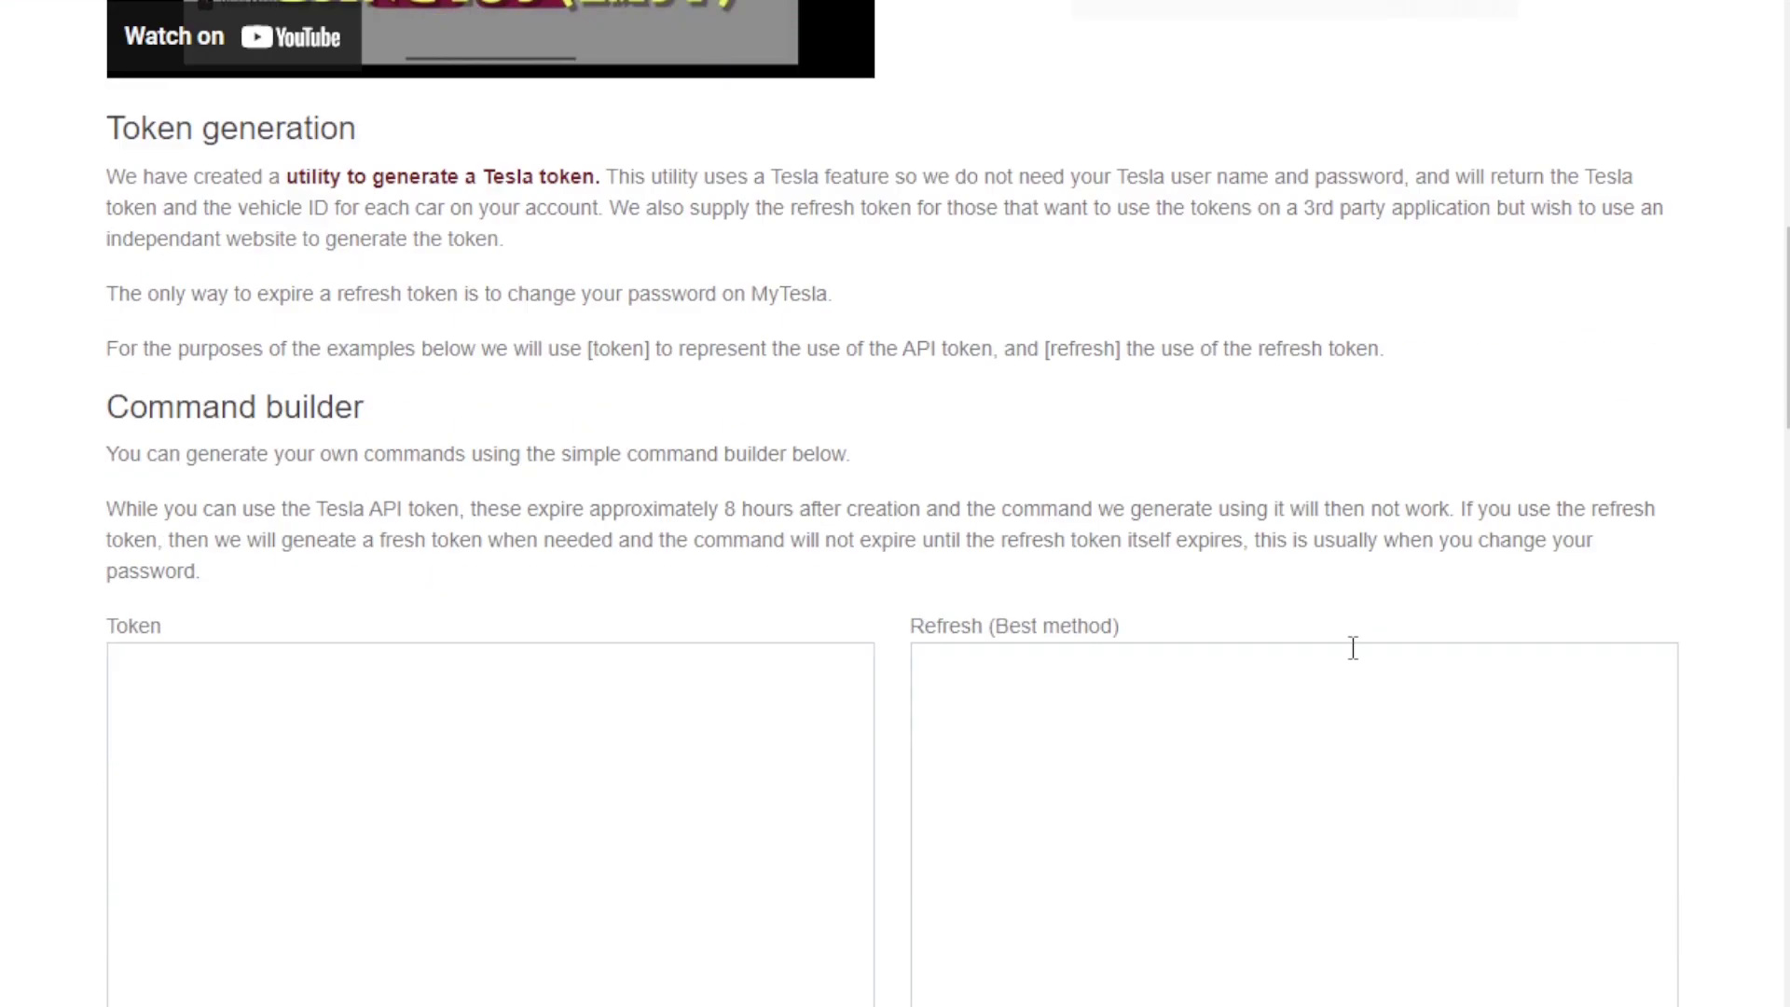
pyautogui.scroll(-3, 1349, 630)
# - Paste the refresh token into Command builder's Refresh field and choose the Open charge port command
pyautogui.click(1092, 412)
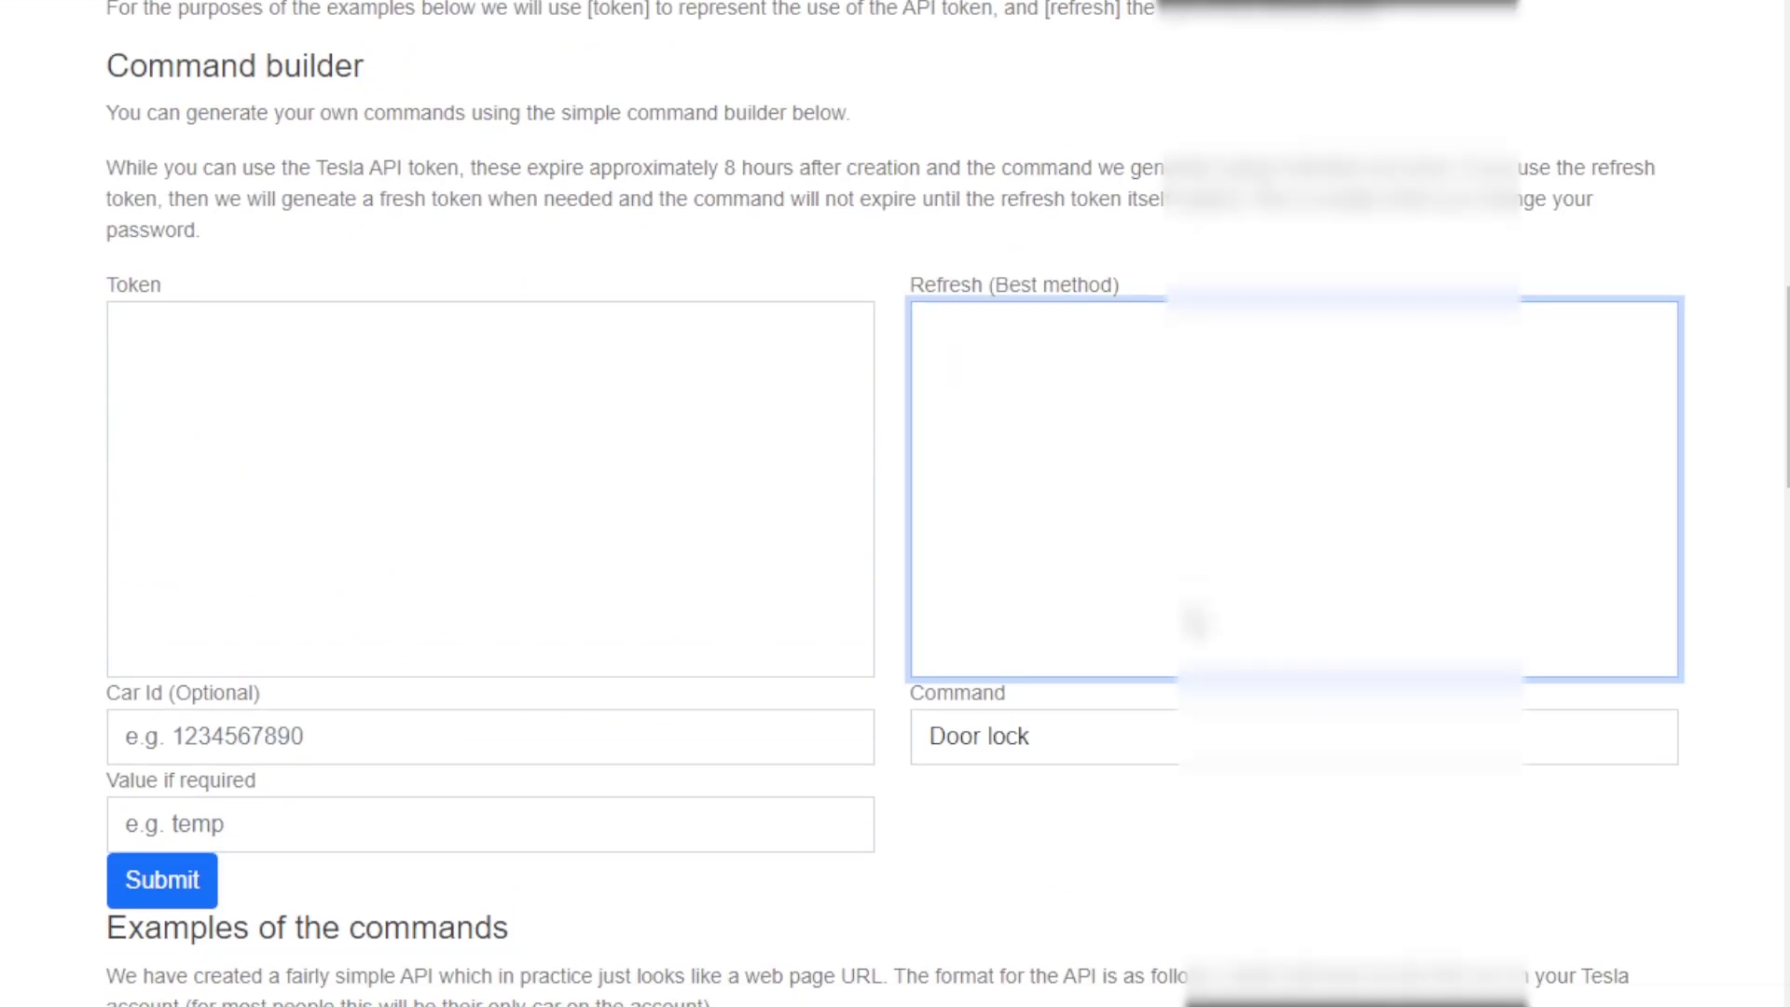
pyautogui.hotkey('ctrl', 'v')
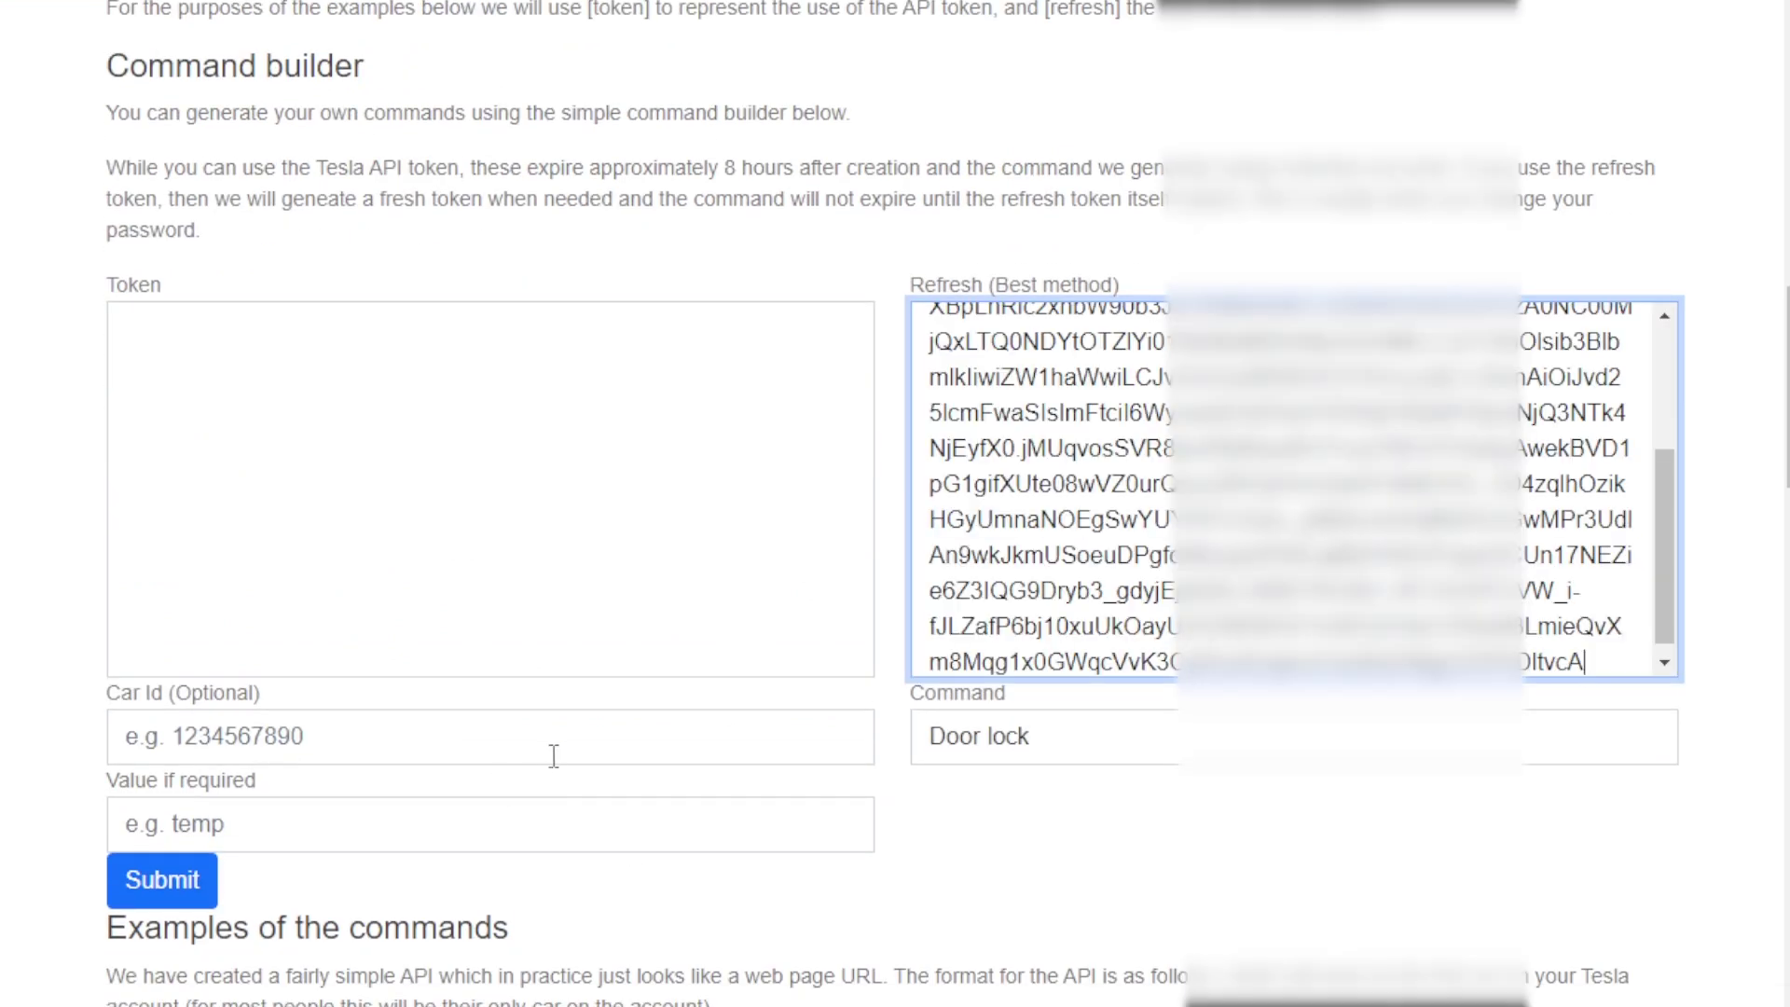
pyautogui.click(1023, 752)
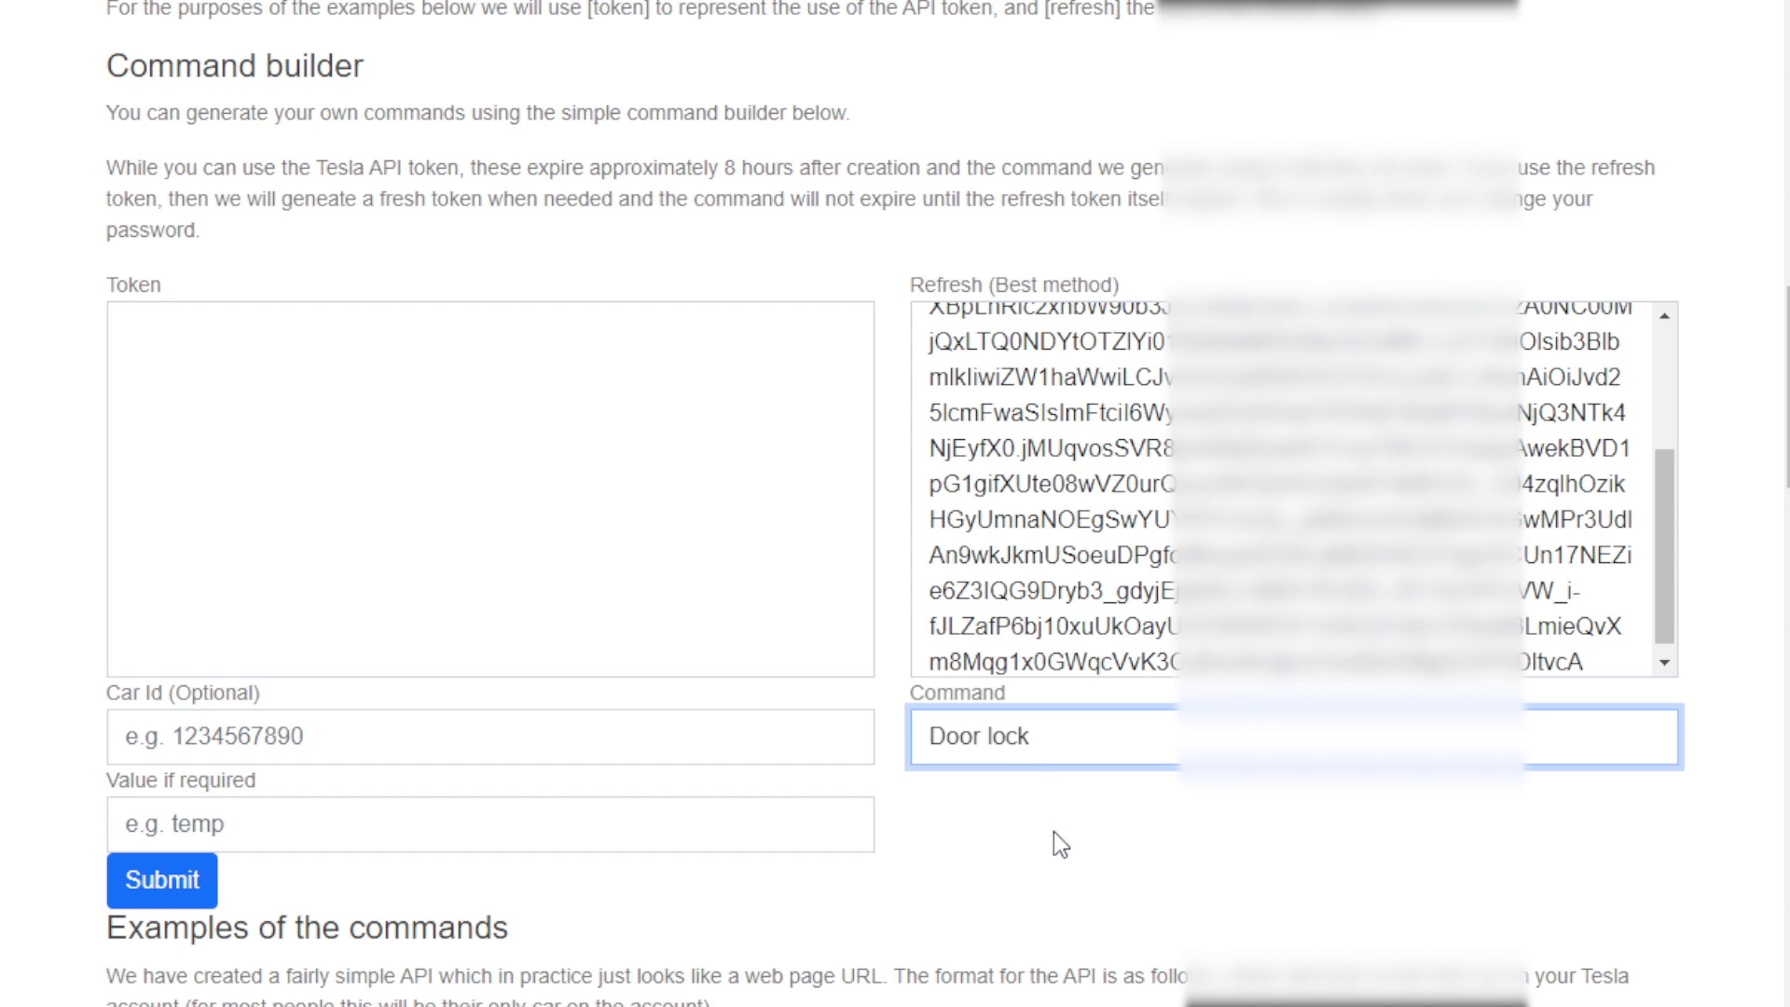
pyautogui.press('Down')
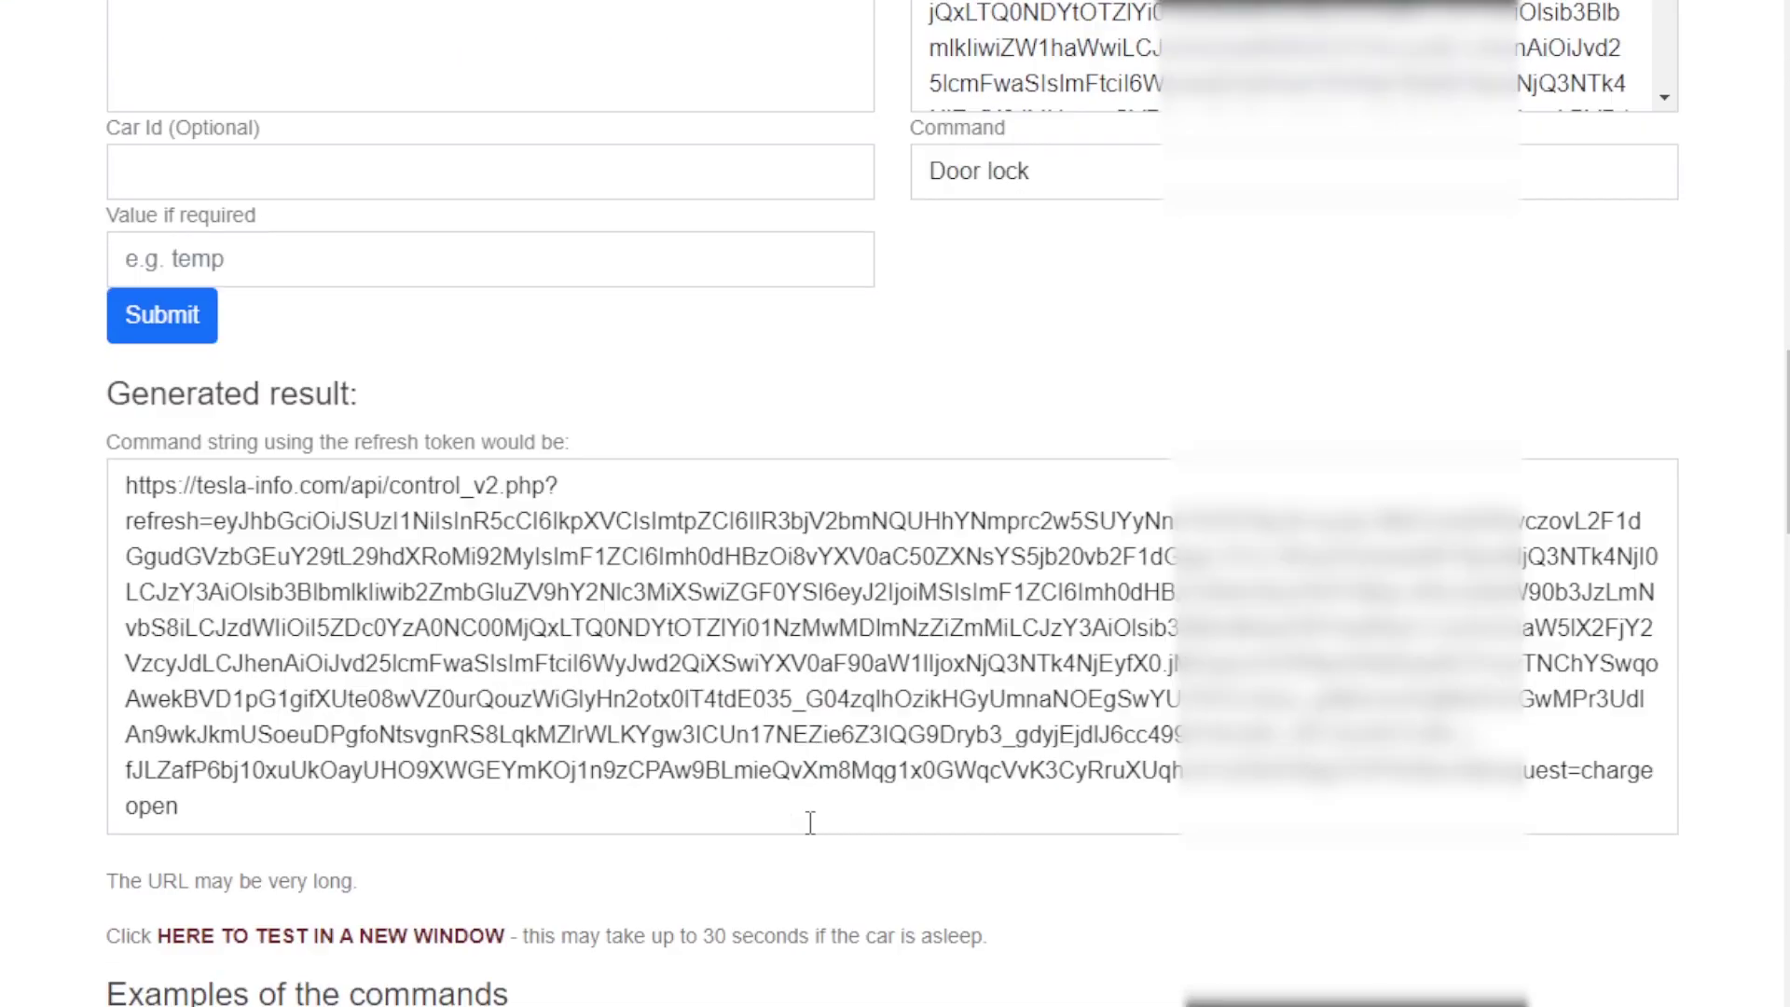
pyautogui.scroll(-1, 810, 821)
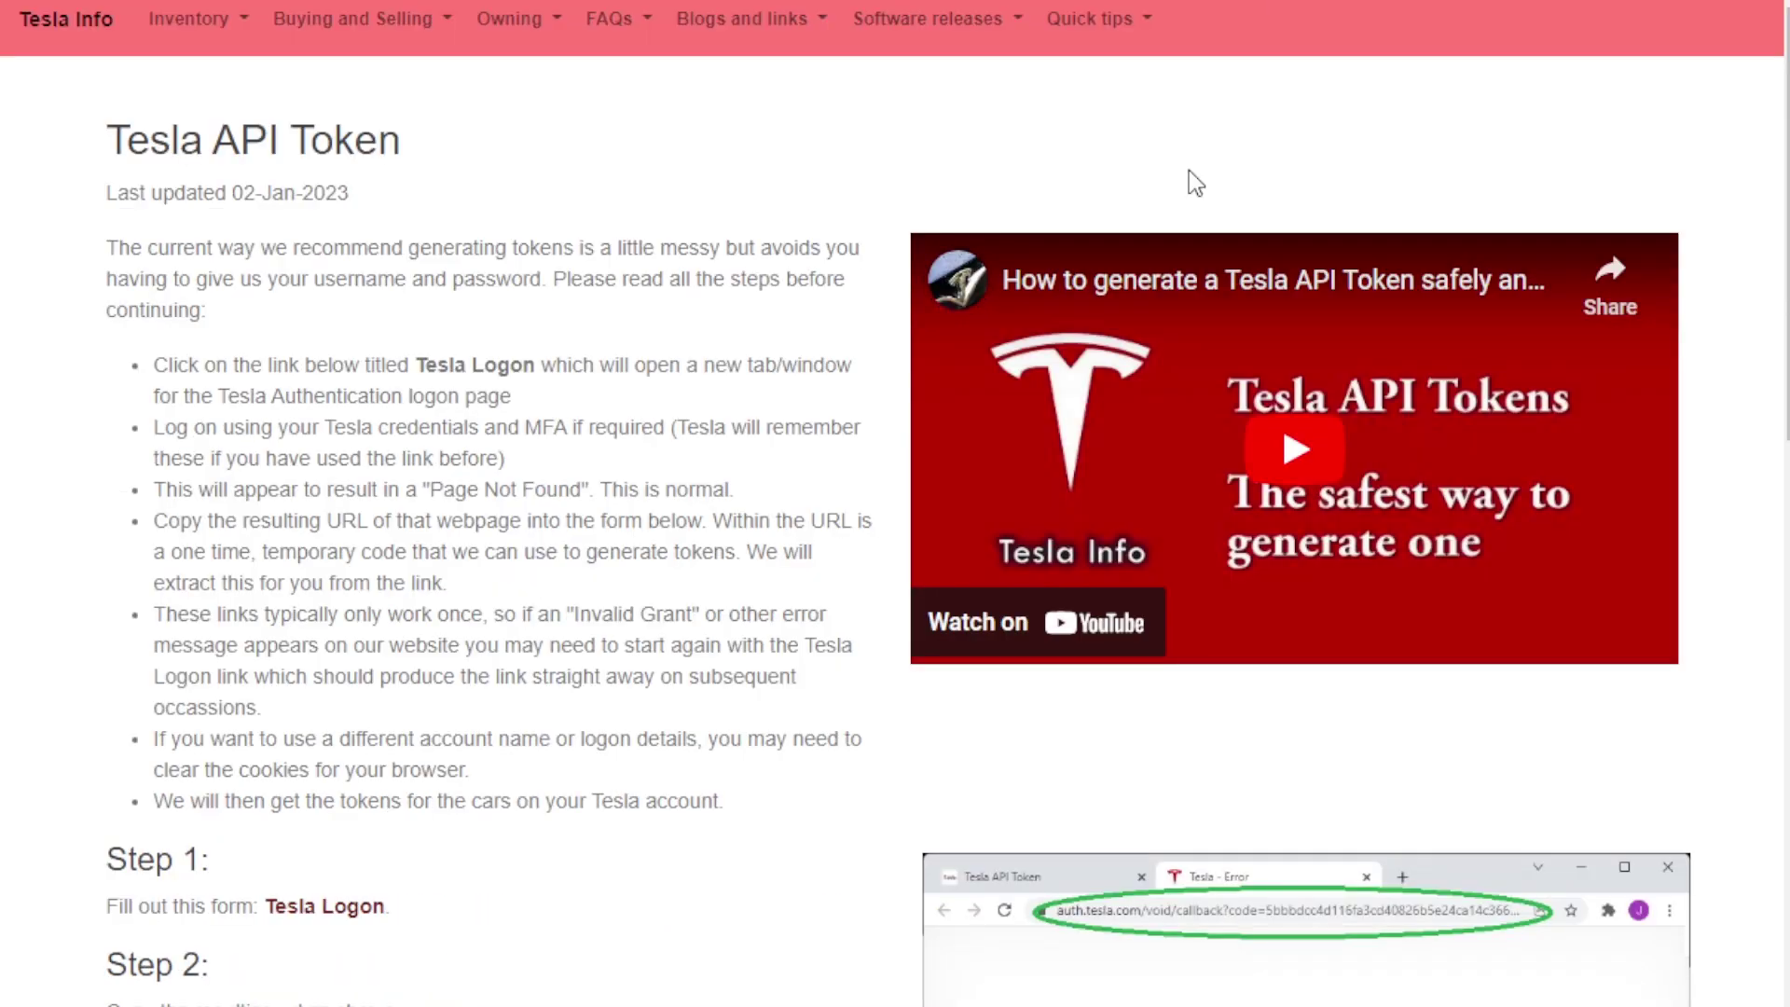
pyautogui.scroll(-3, 762, 816)
pyautogui.scroll(-1, 740, 836)
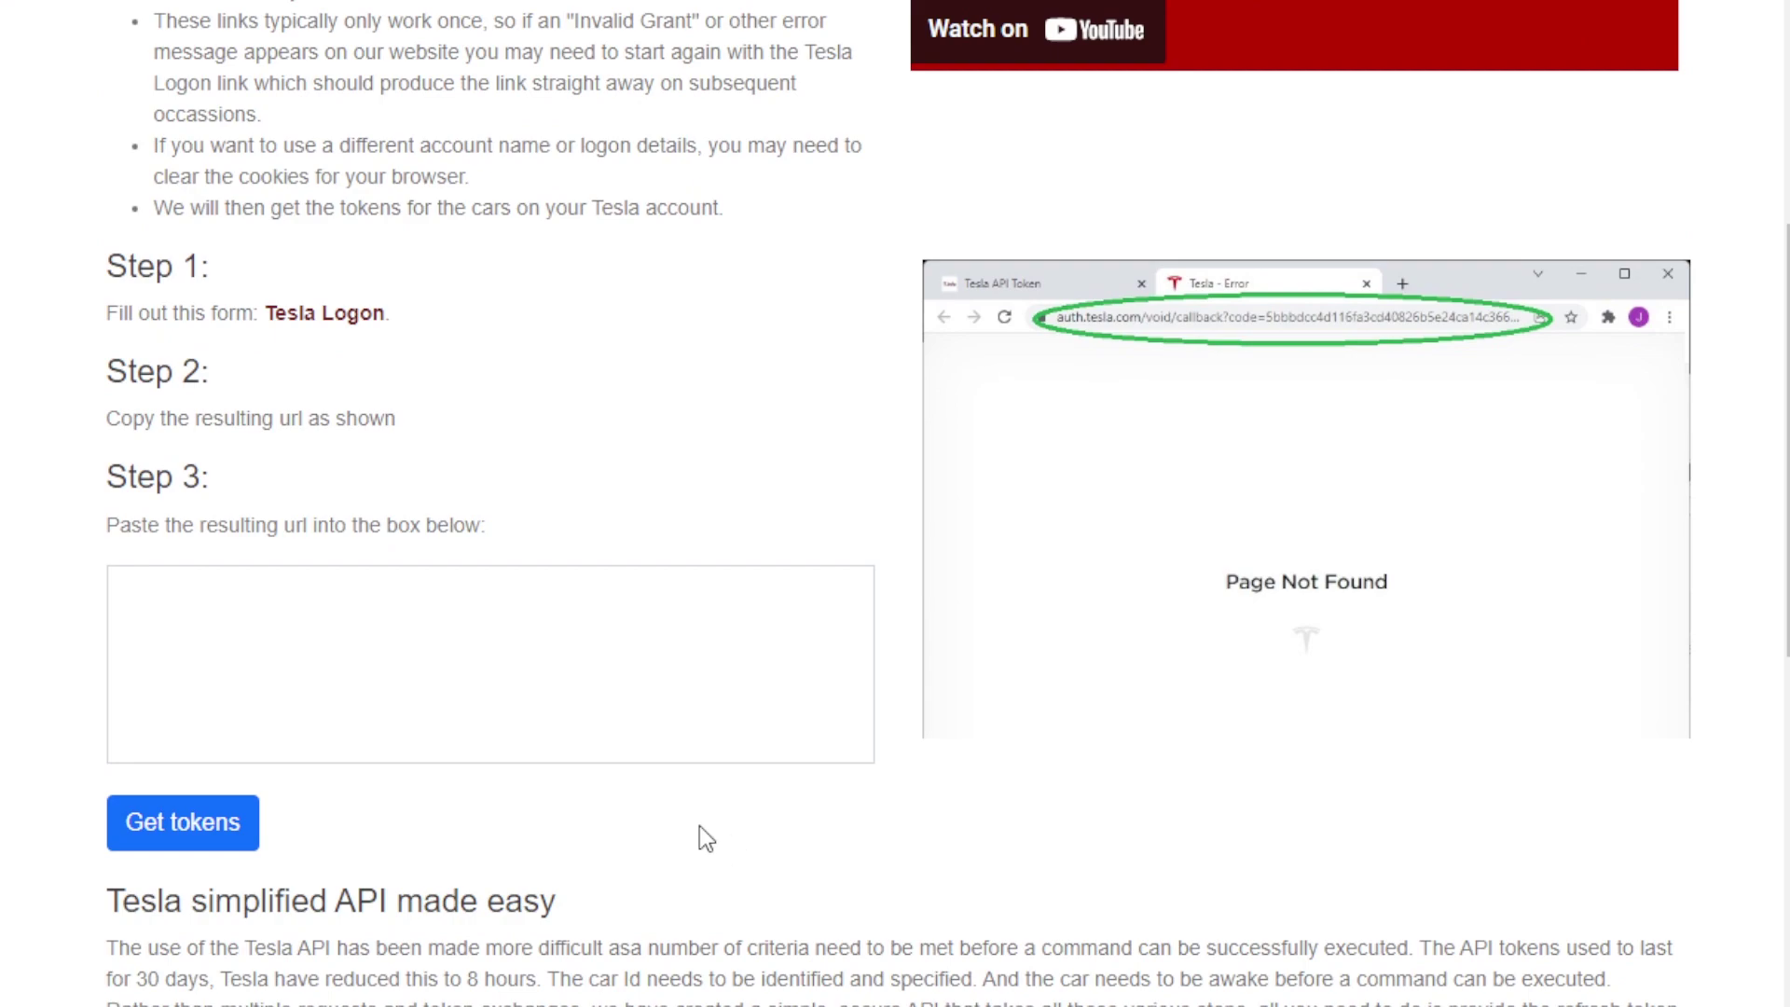
# - Go to the Tesla Logon page and submit the account email to reach the password step
pyautogui.click(375, 316)
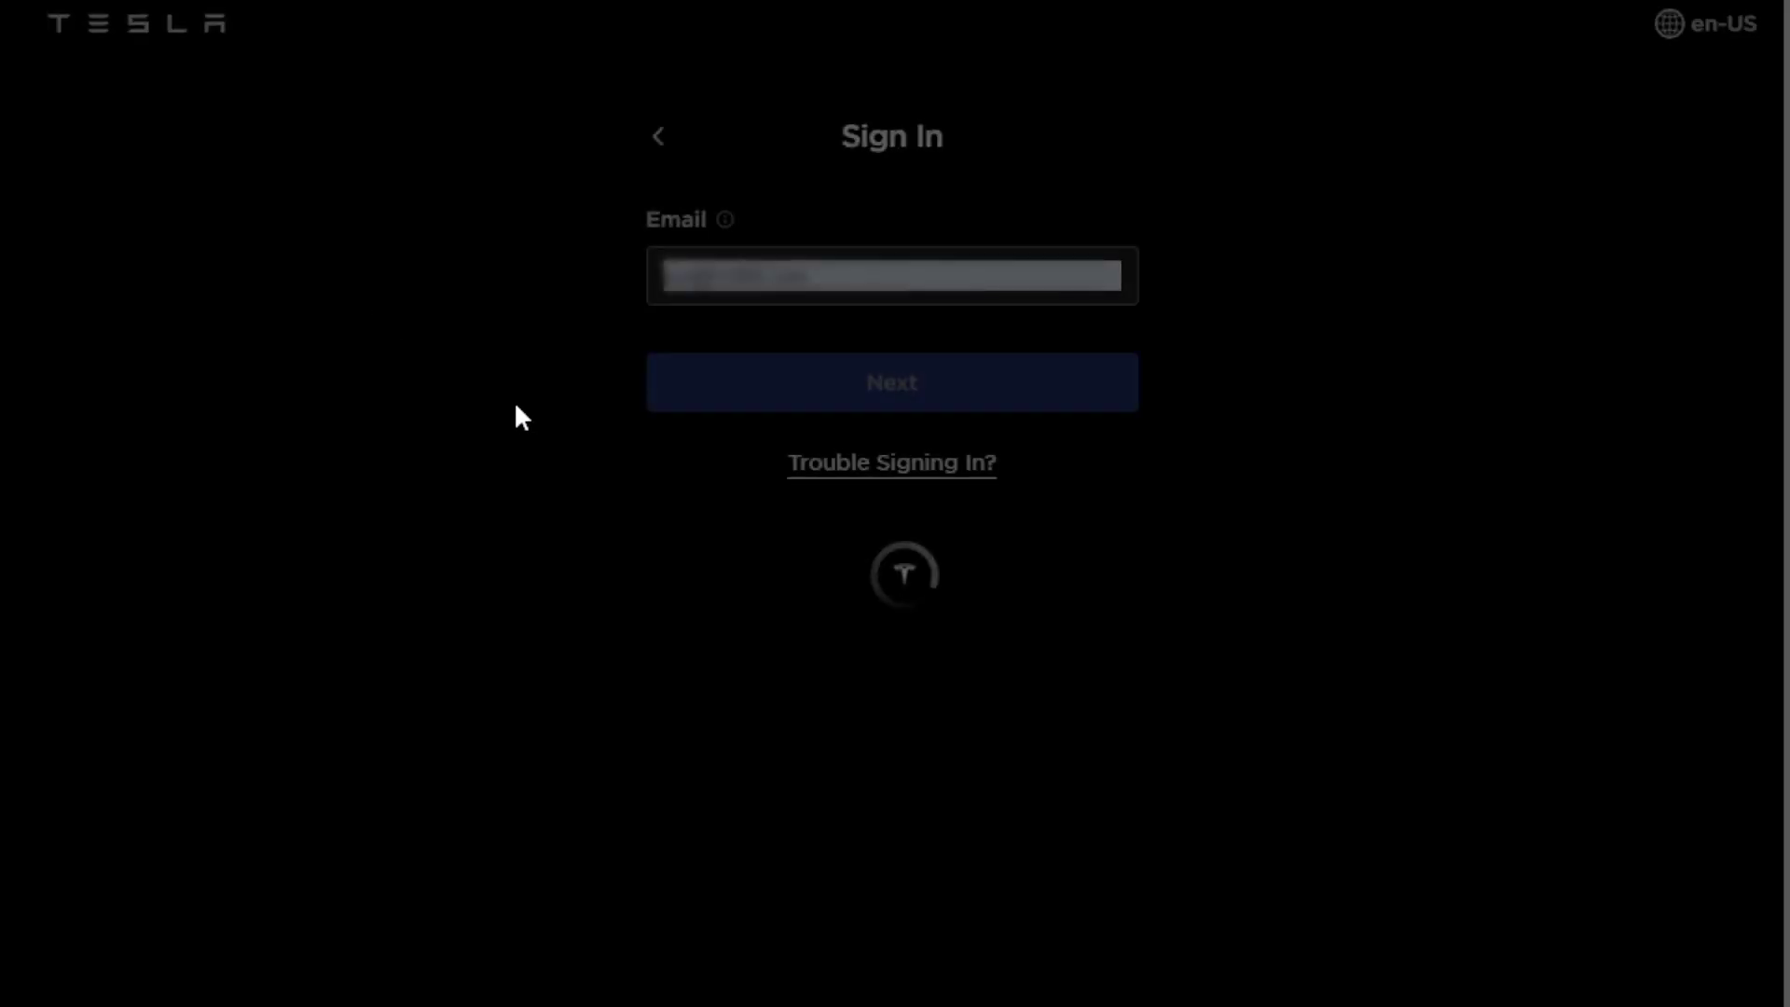
pyautogui.click(886, 393)
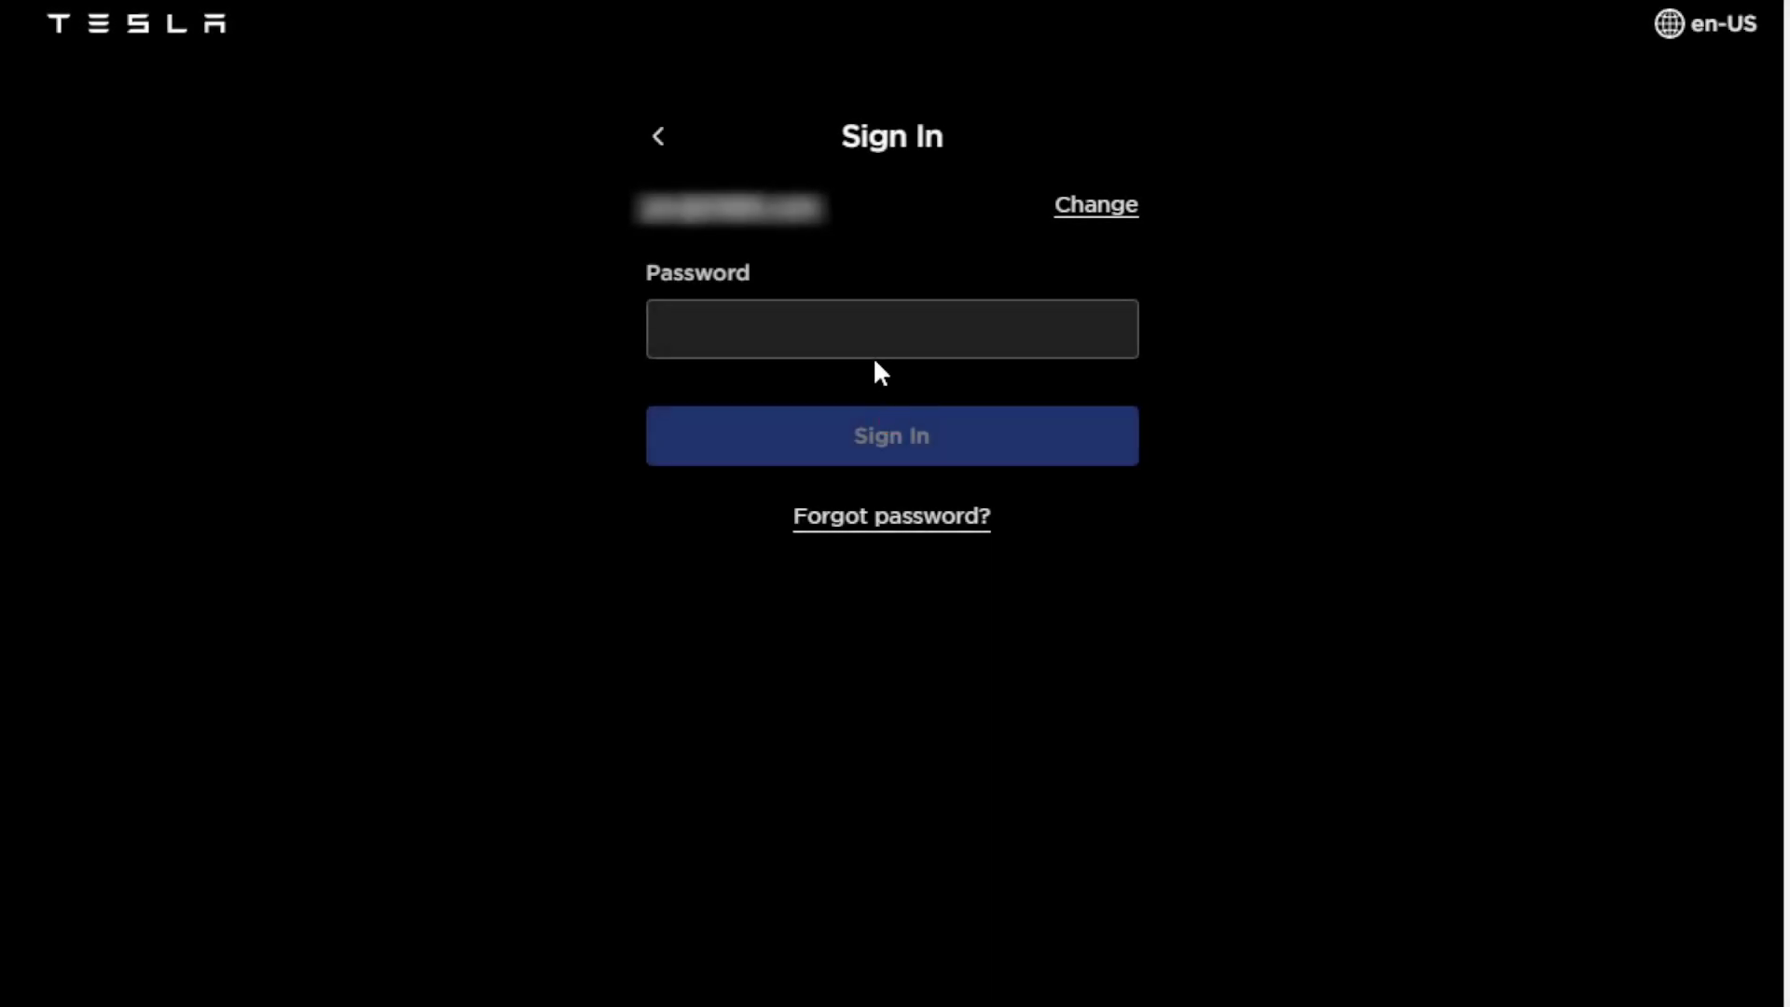
pyautogui.write('••••••••')
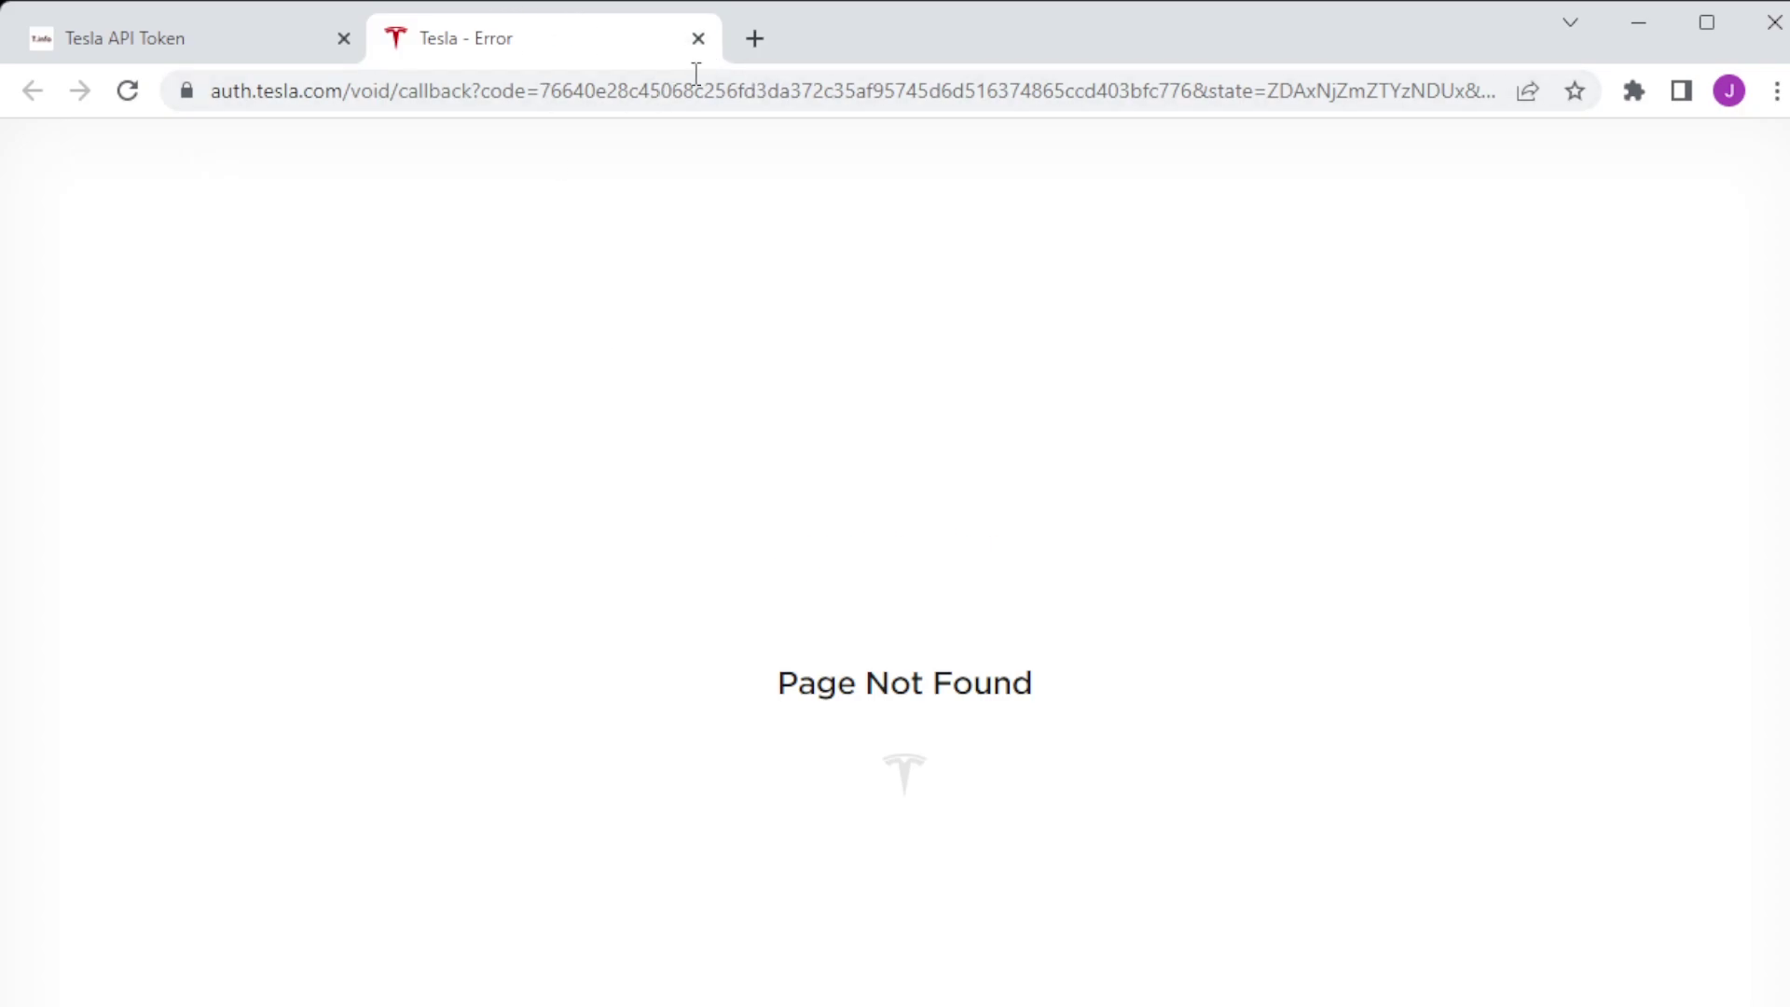
# - Paste the auth.tesla.com callback URL into the Step 3 box and request tokens with Get tokens
pyautogui.click(701, 91)
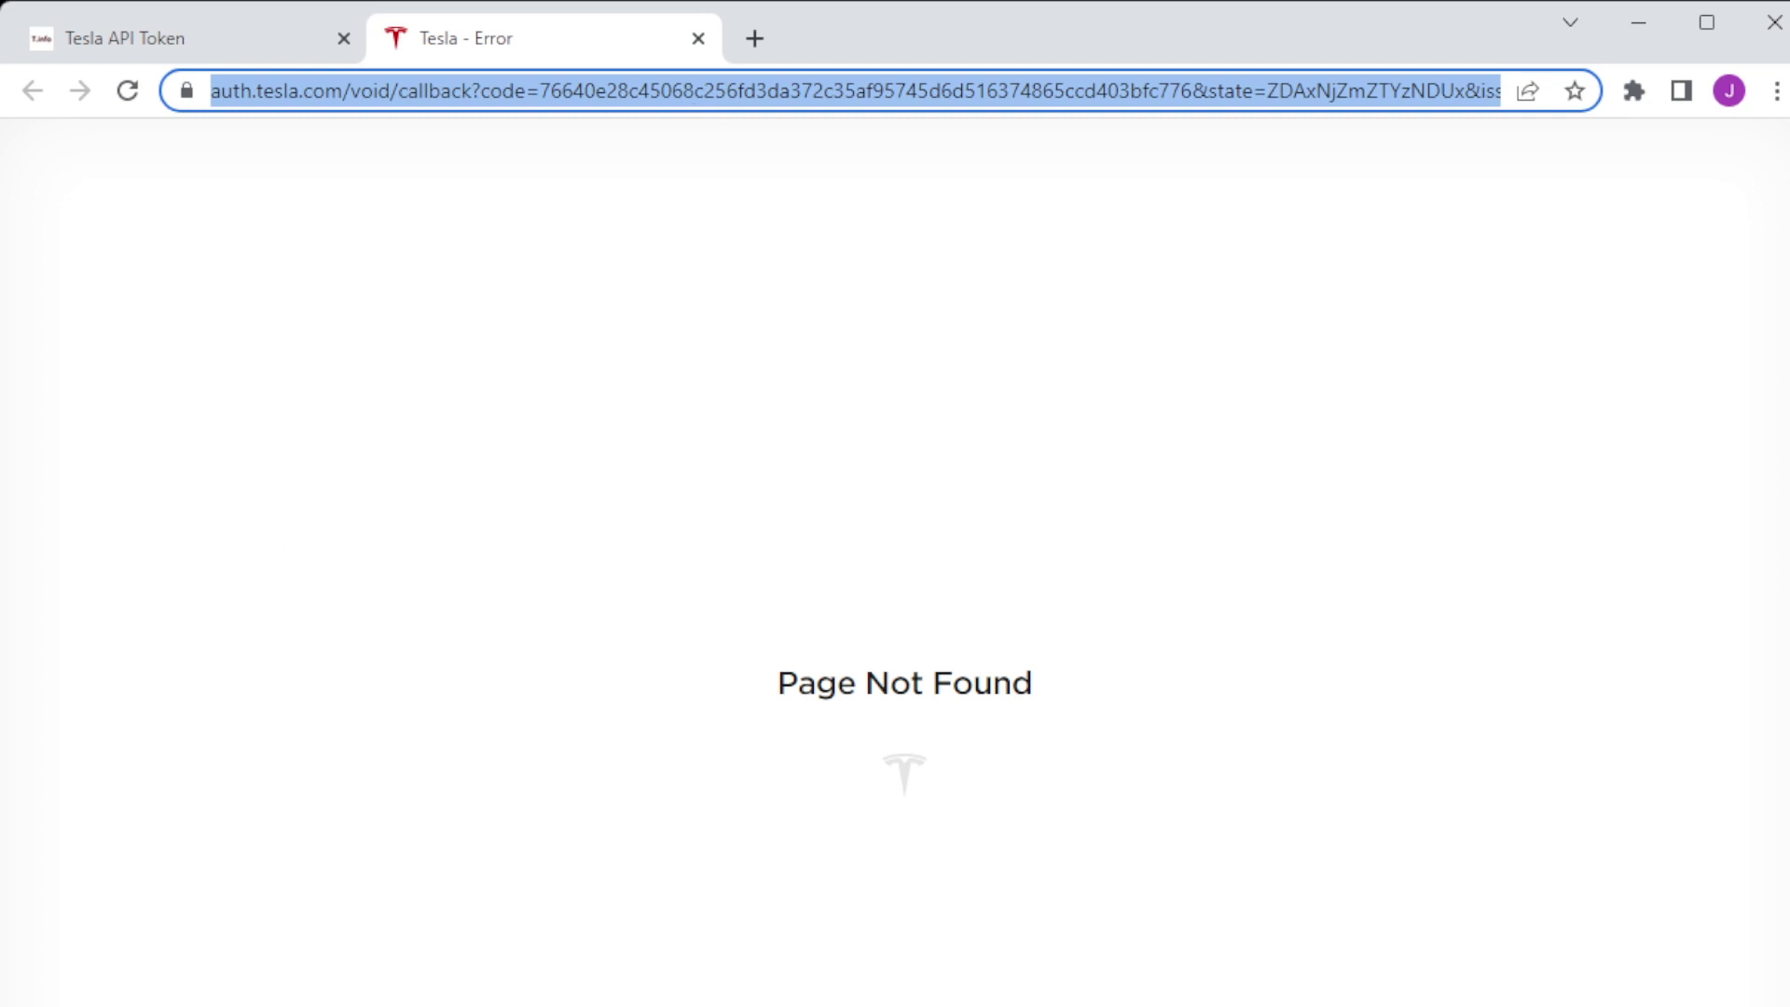
pyautogui.click(223, 37)
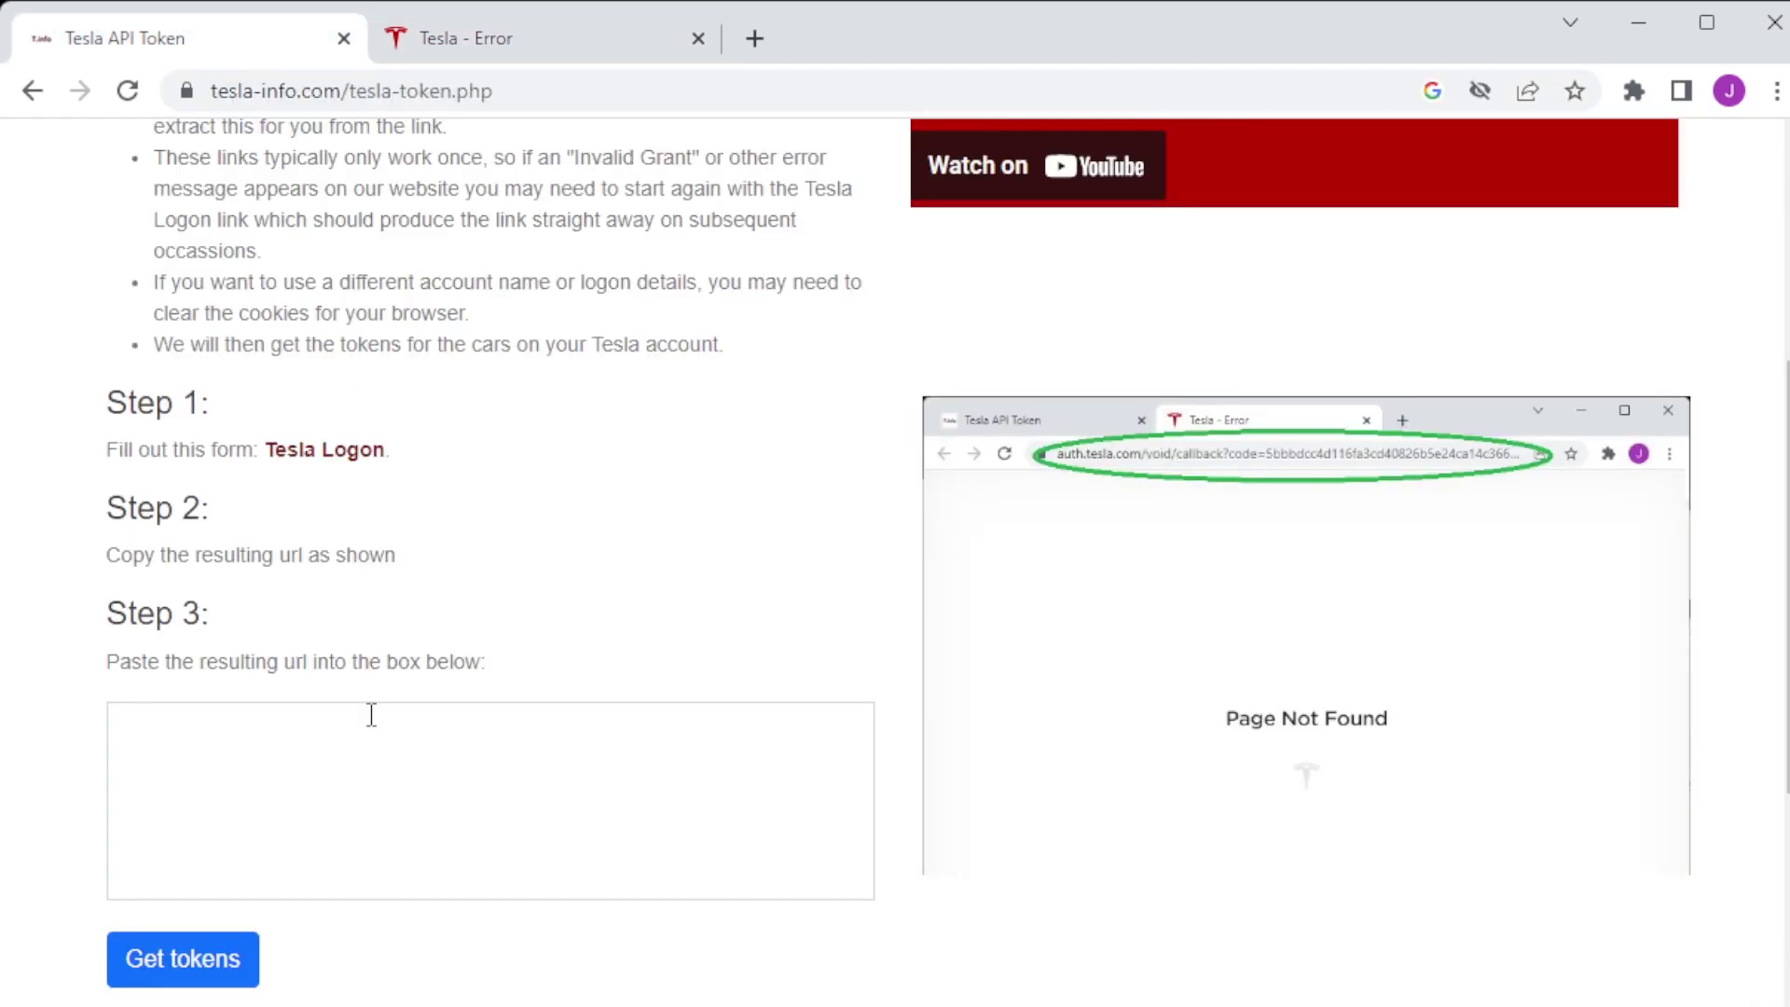
pyautogui.click(363, 772)
pyautogui.hotkey('ctrl', 'v')
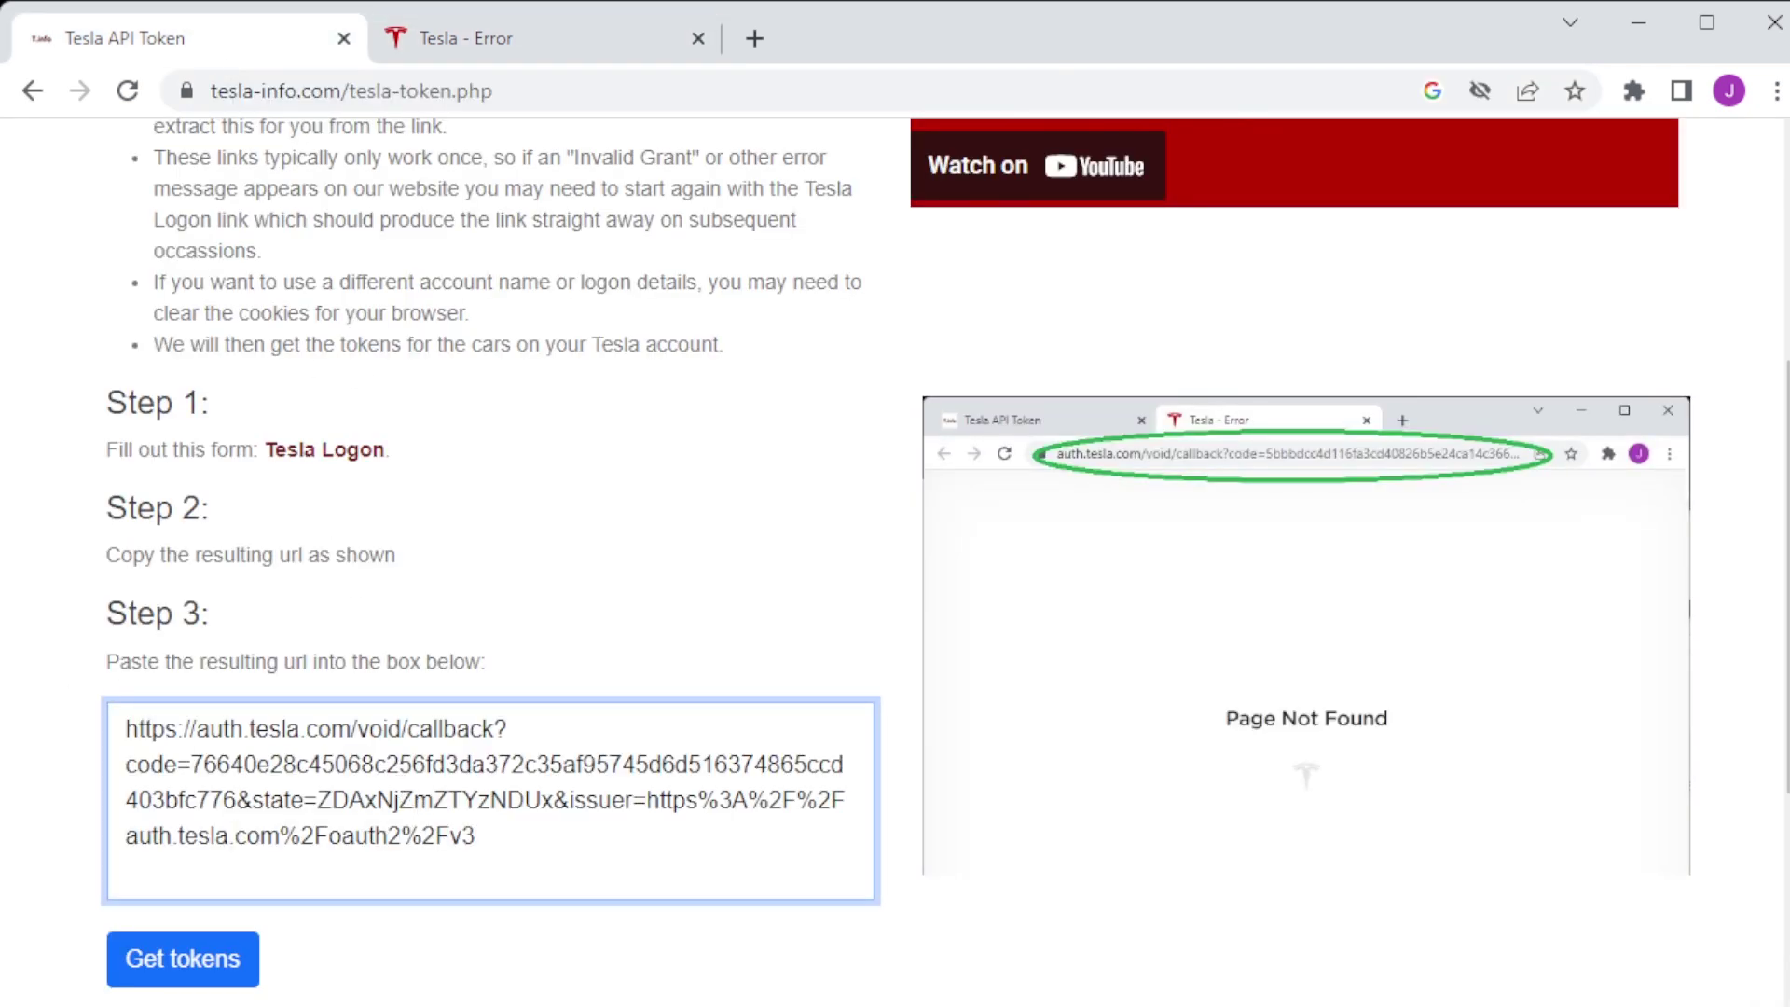
pyautogui.click(182, 958)
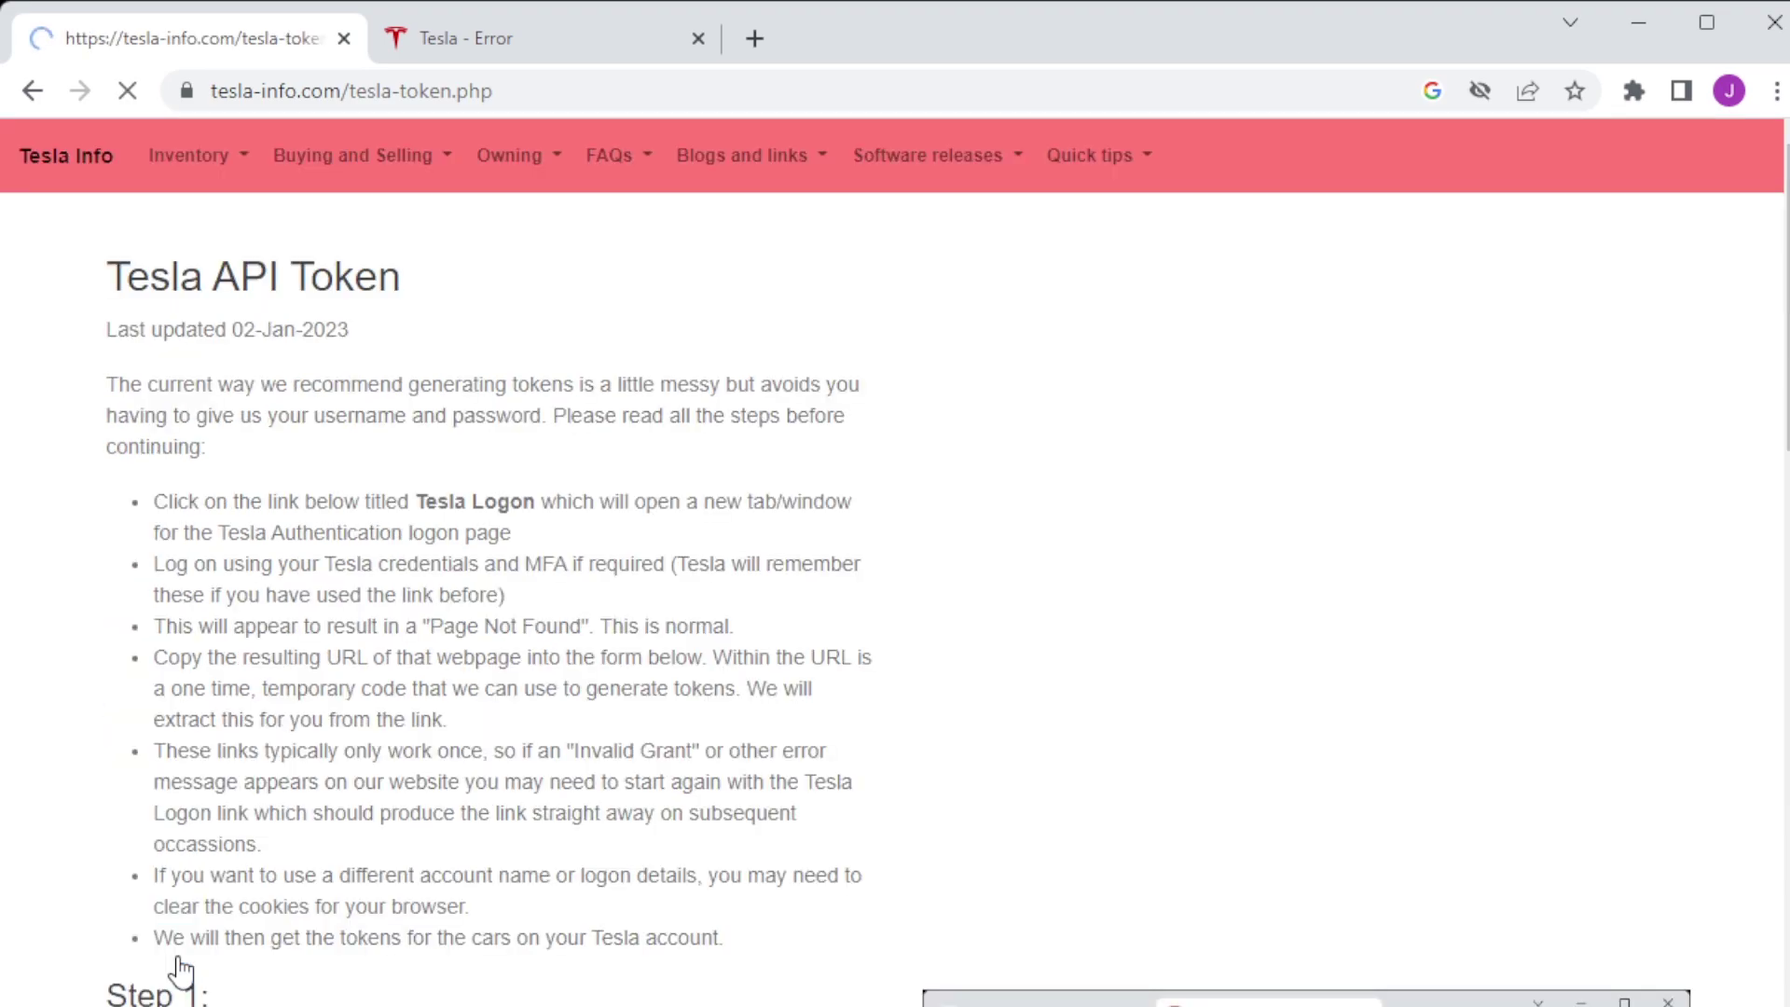
pyautogui.scroll(-2, 839, 629)
pyautogui.scroll(-6, 1119, 629)
pyautogui.scroll(-3, 1538, 699)
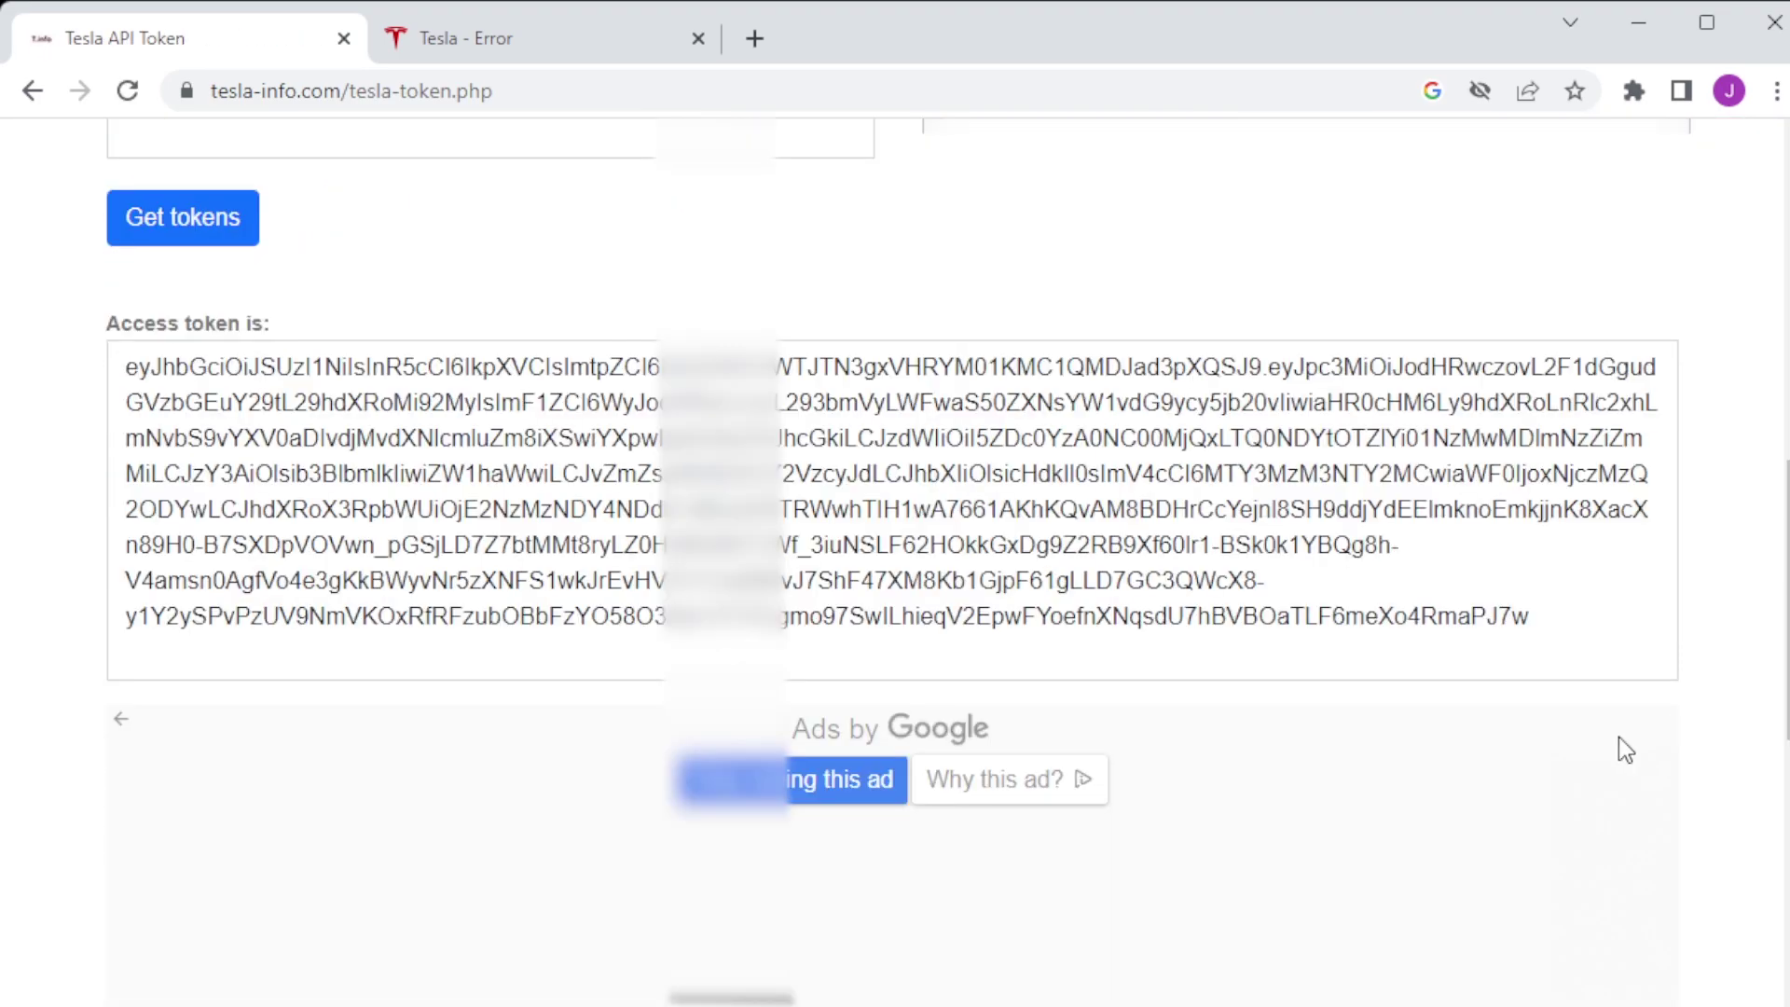
pyautogui.scroll(-2, 1040, 741)
pyautogui.scroll(-3, 1040, 742)
pyautogui.scroll(-3, 1040, 741)
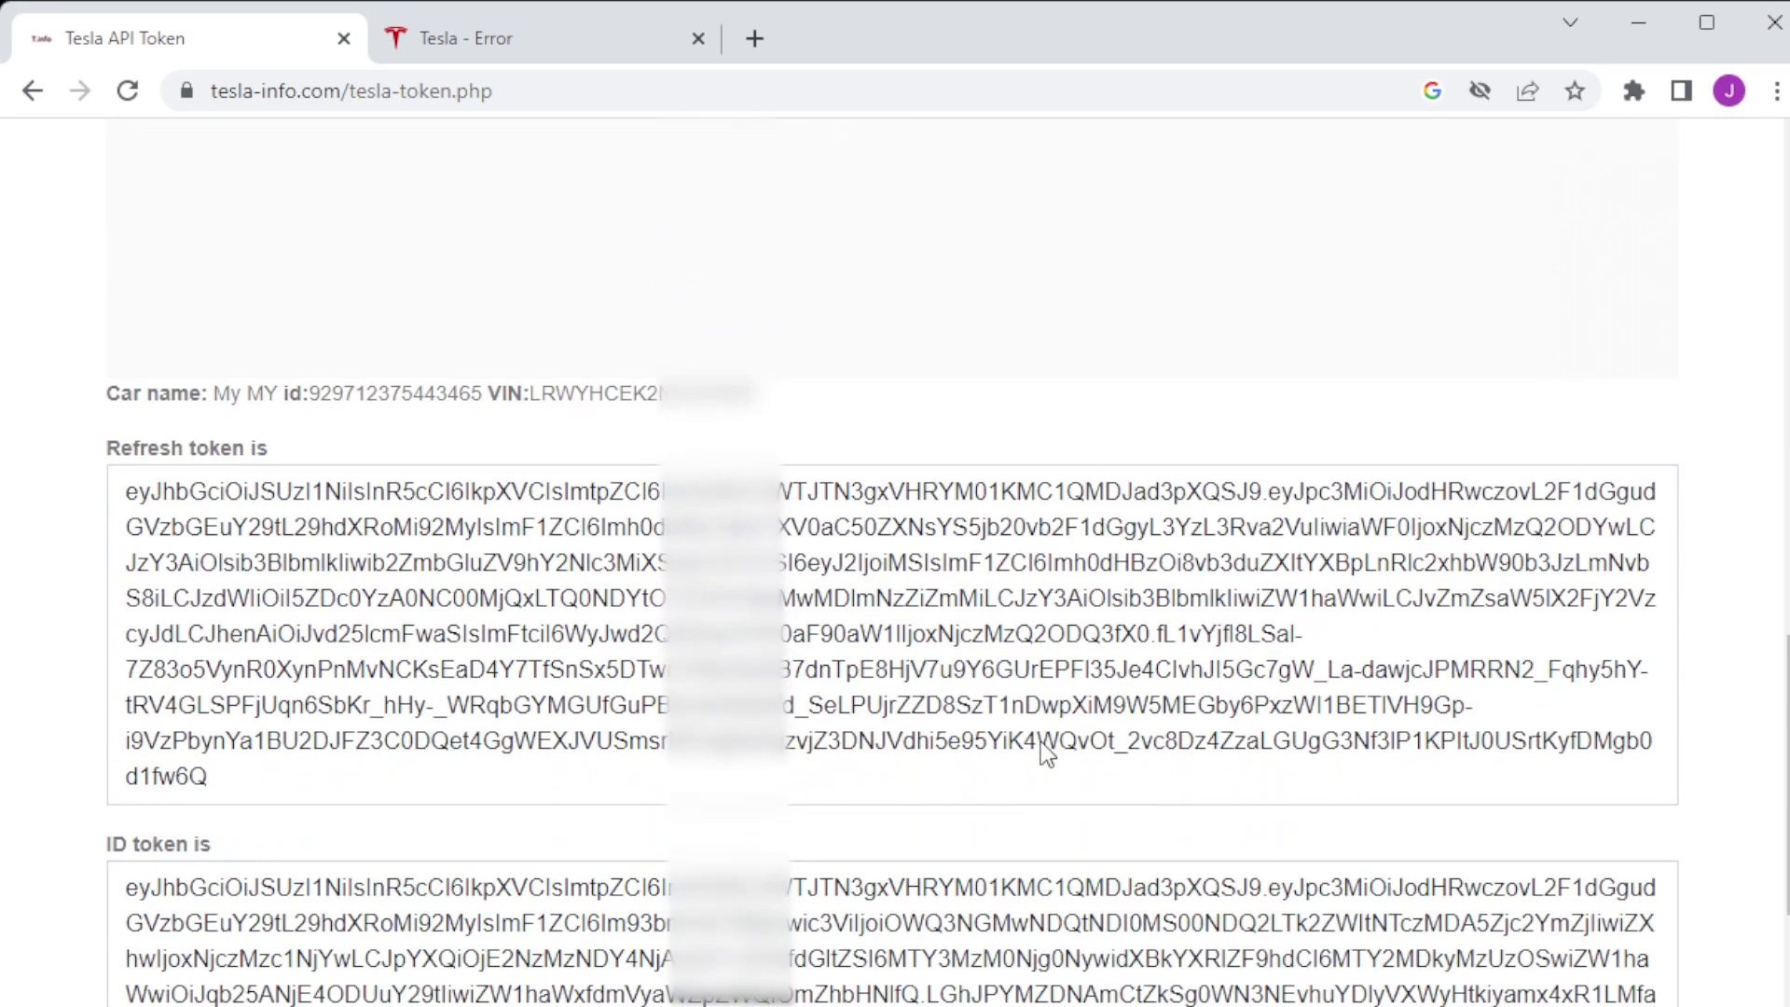
pyautogui.scroll(-3, 1040, 741)
pyautogui.scroll(-3, 1041, 741)
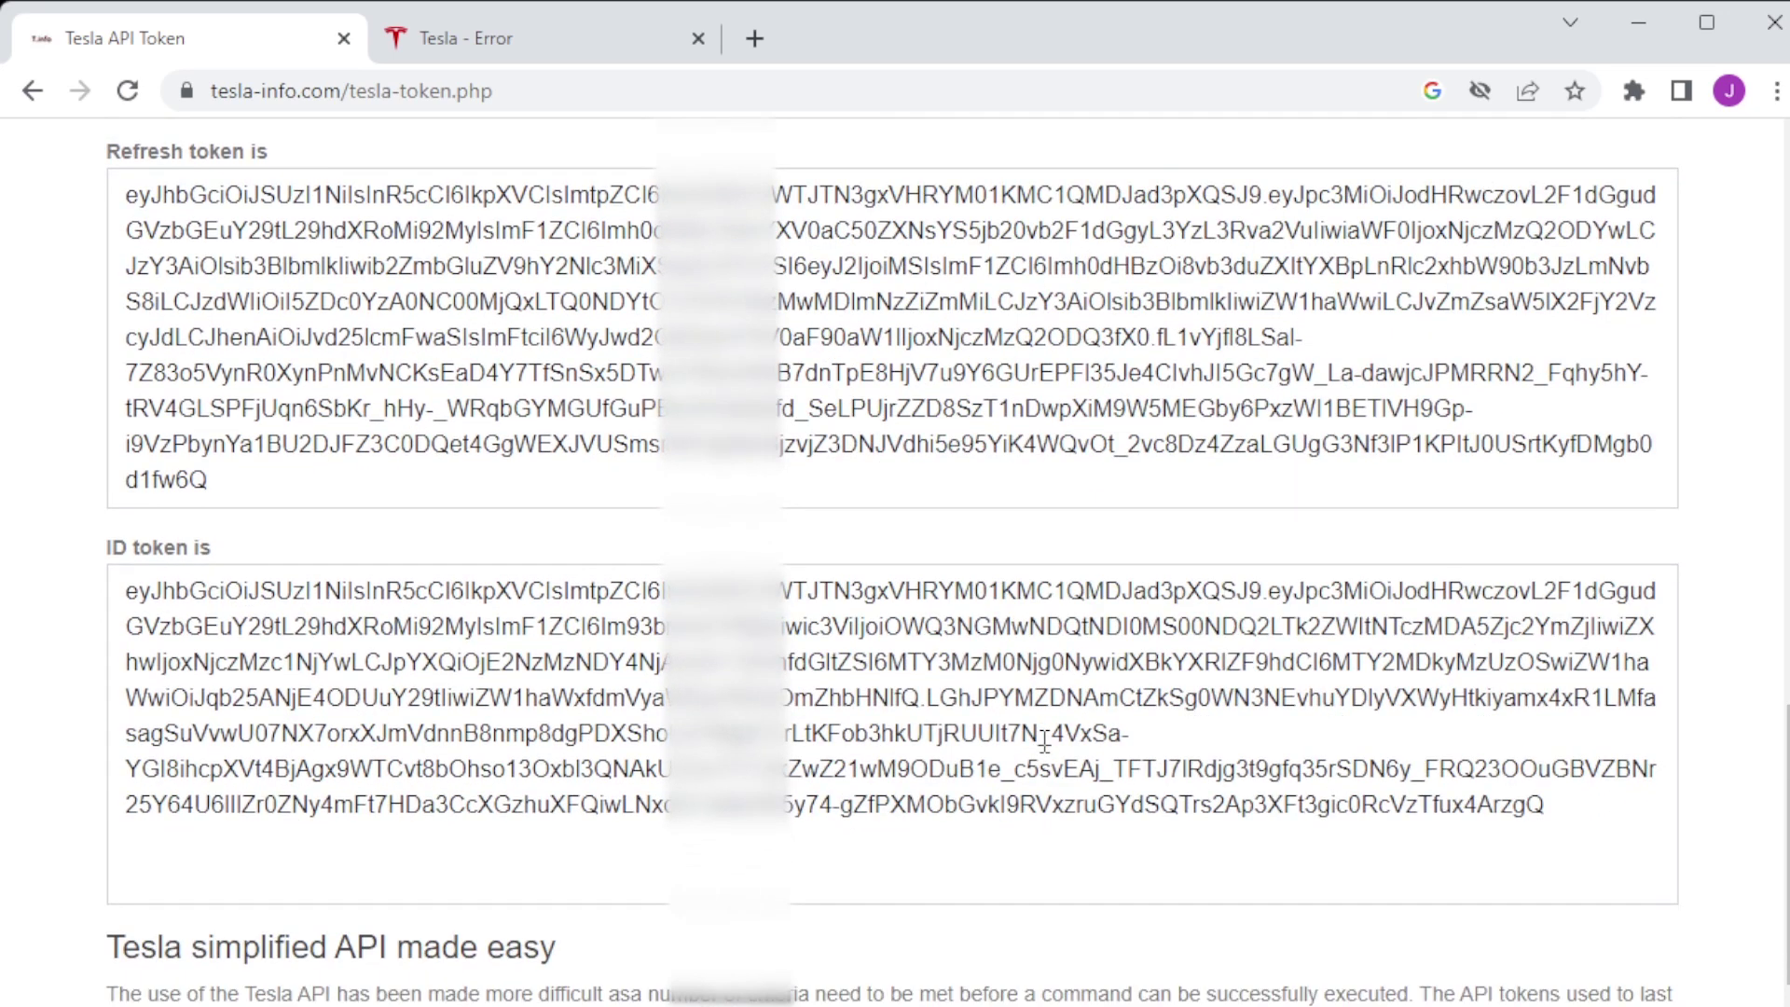
pyautogui.scroll(2, 1042, 741)
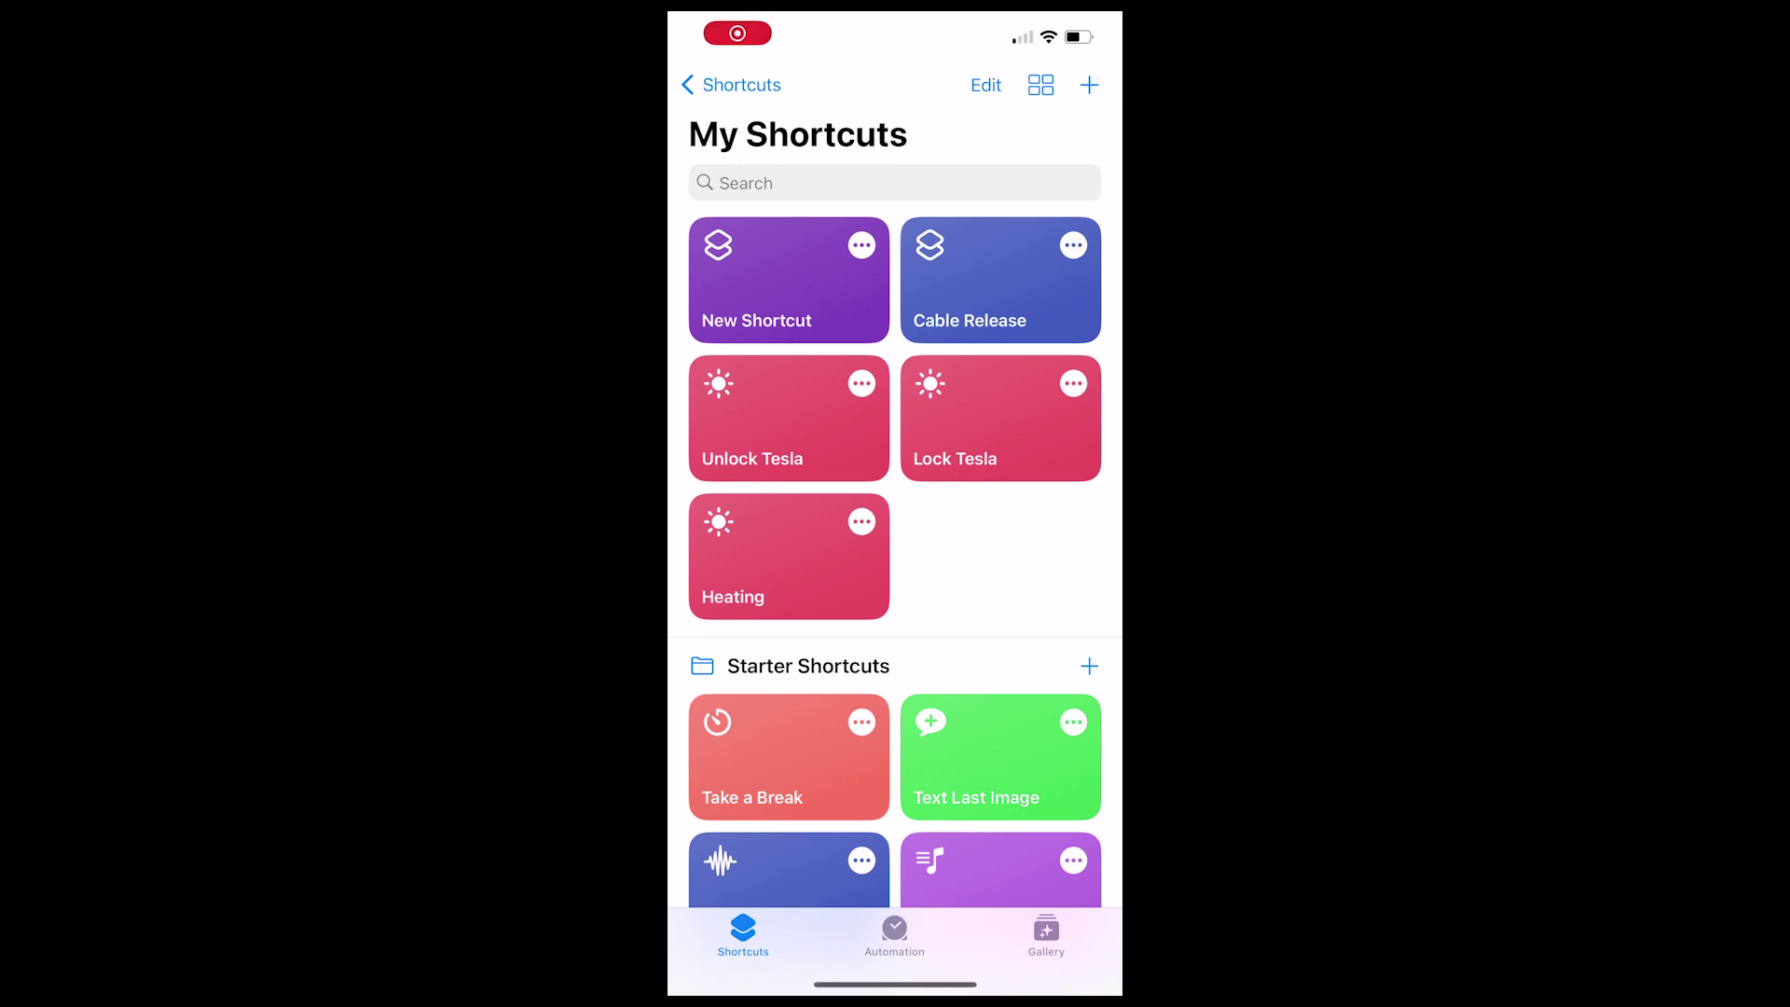
pyautogui.click(788, 417)
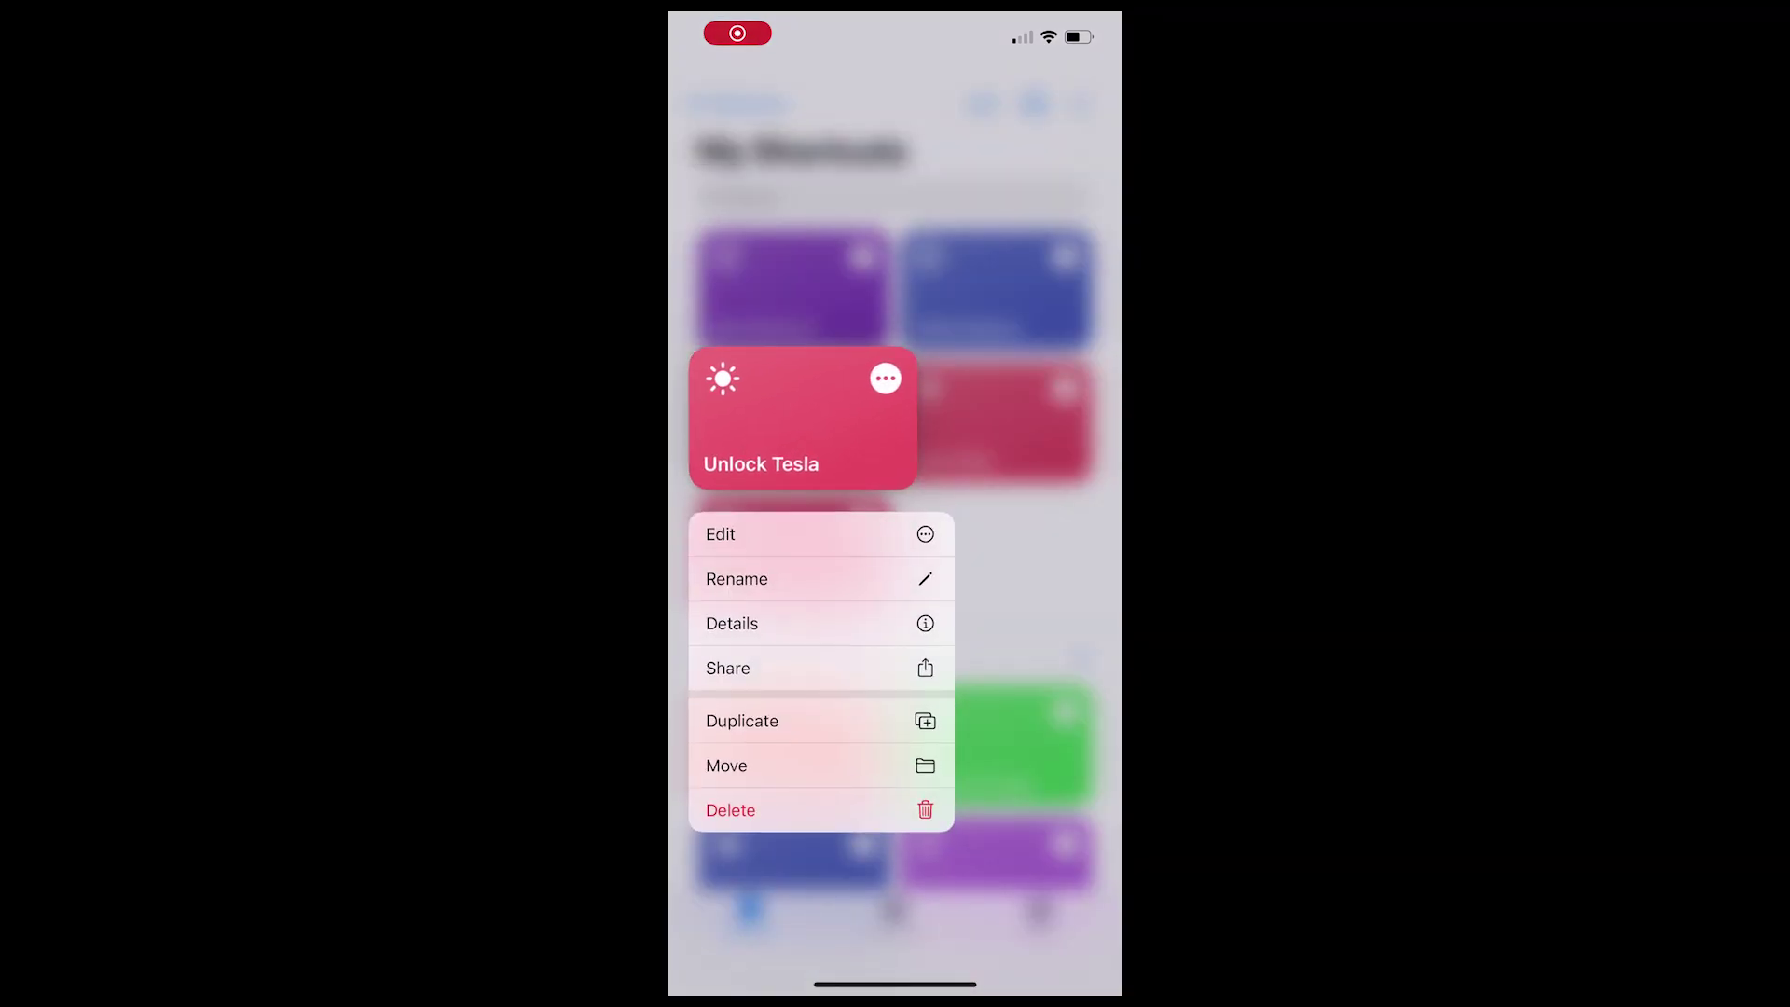
pyautogui.click(818, 534)
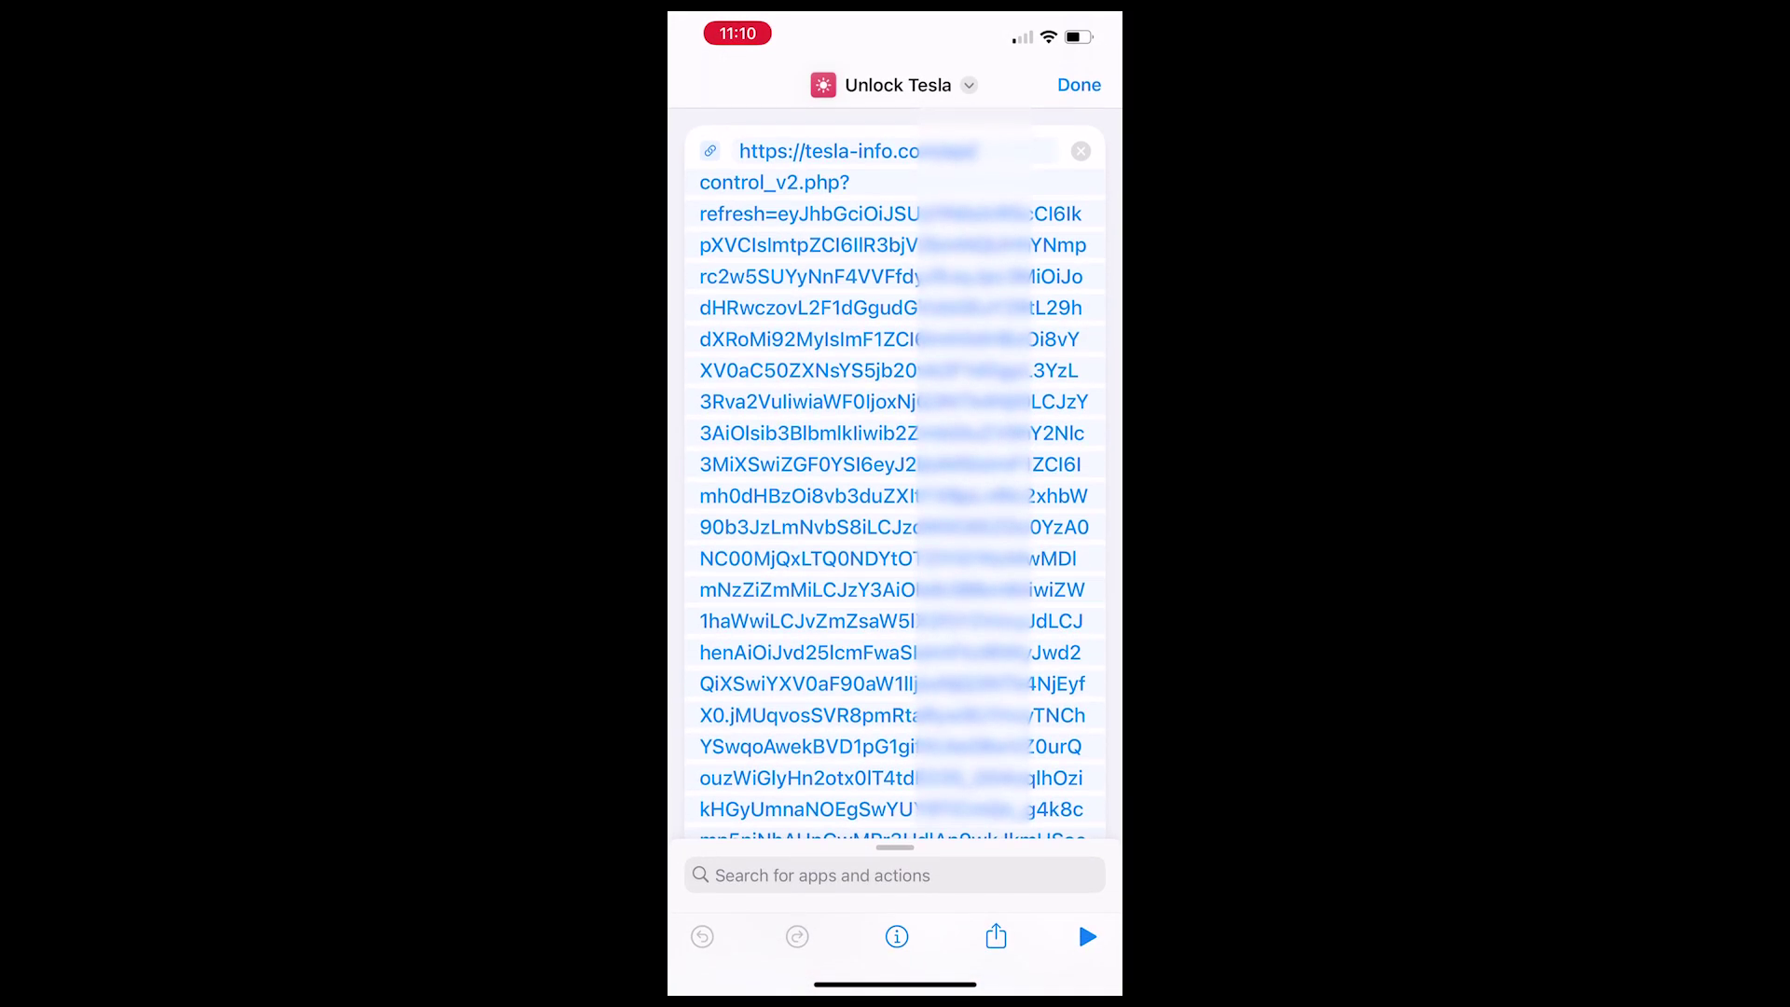
pyautogui.scroll(-10, 896, 489)
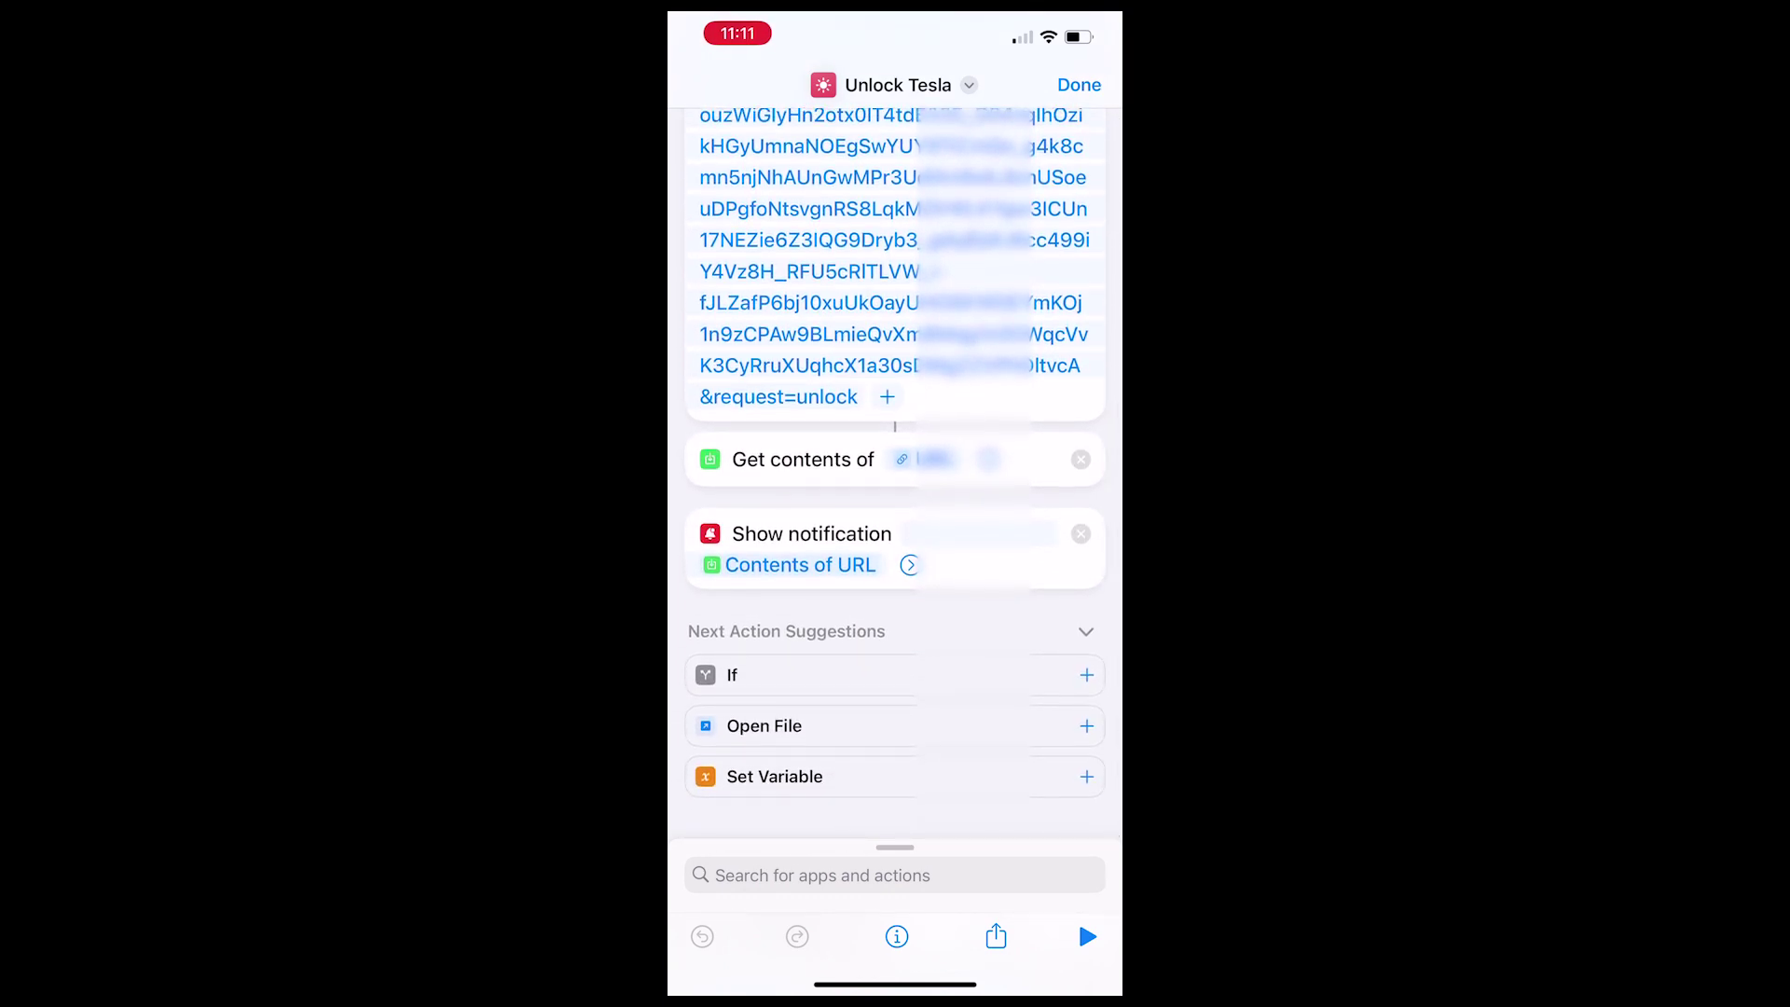
pyautogui.scroll(5, 895, 490)
pyautogui.scroll(5, 894, 490)
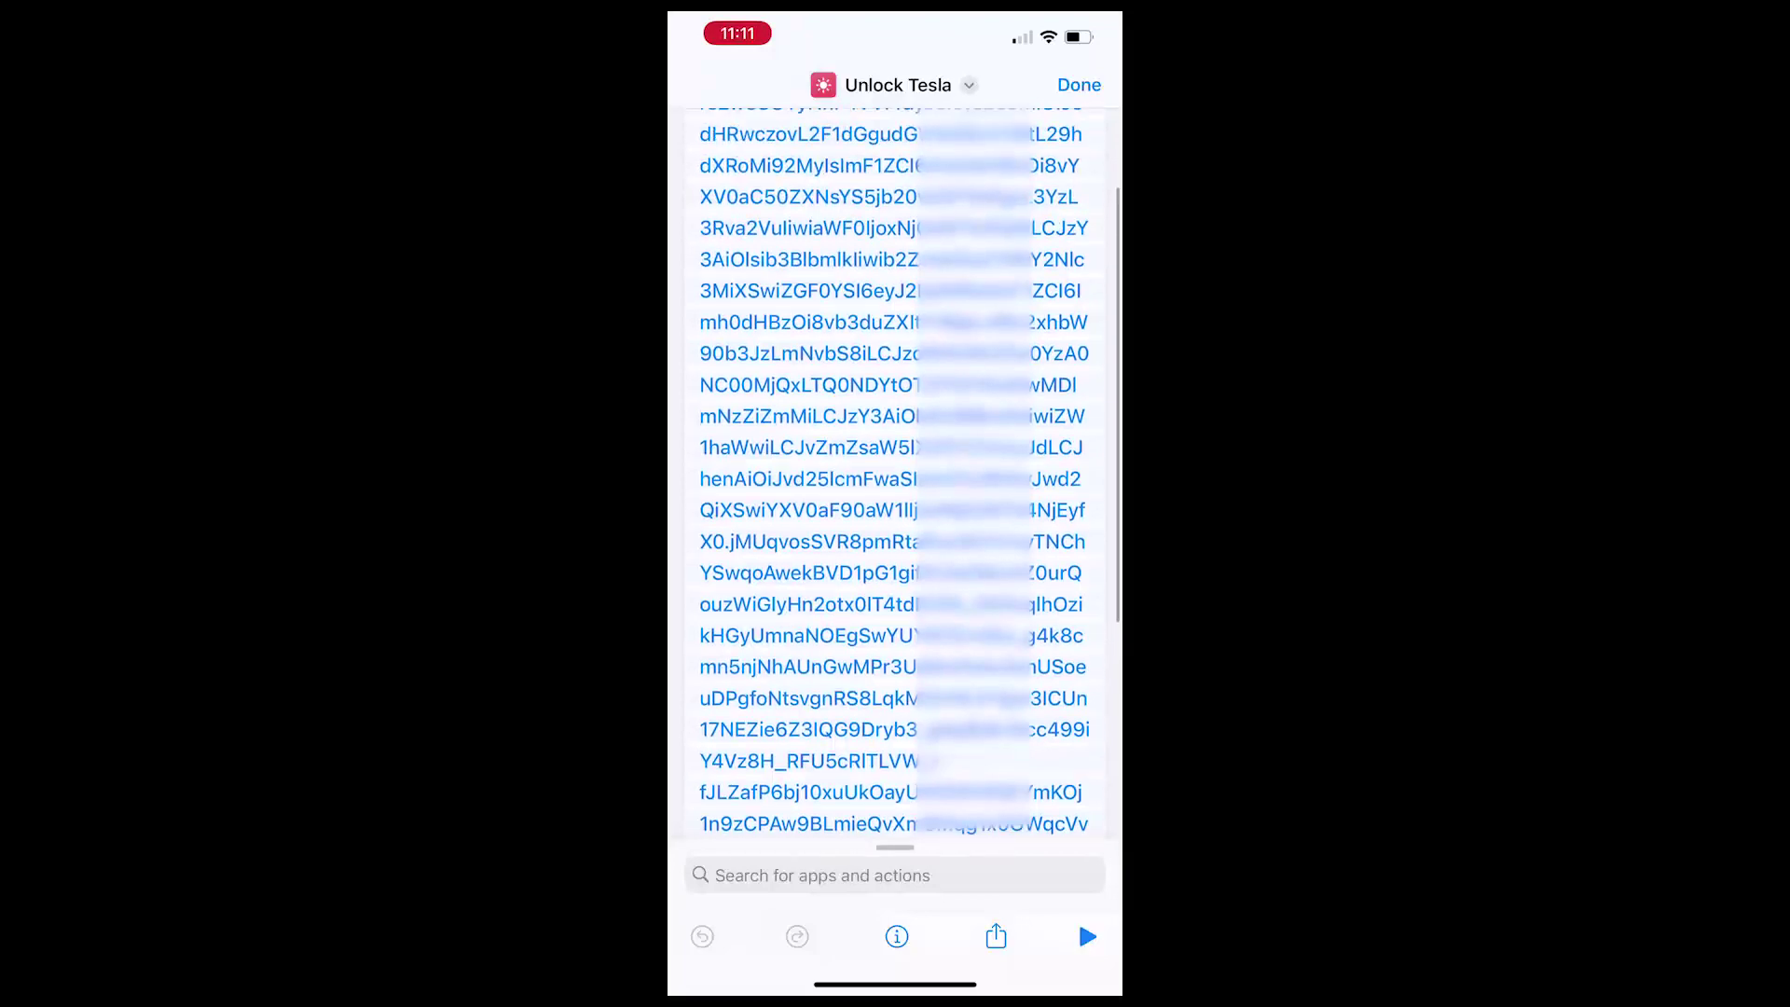
pyautogui.scroll(3, 896, 490)
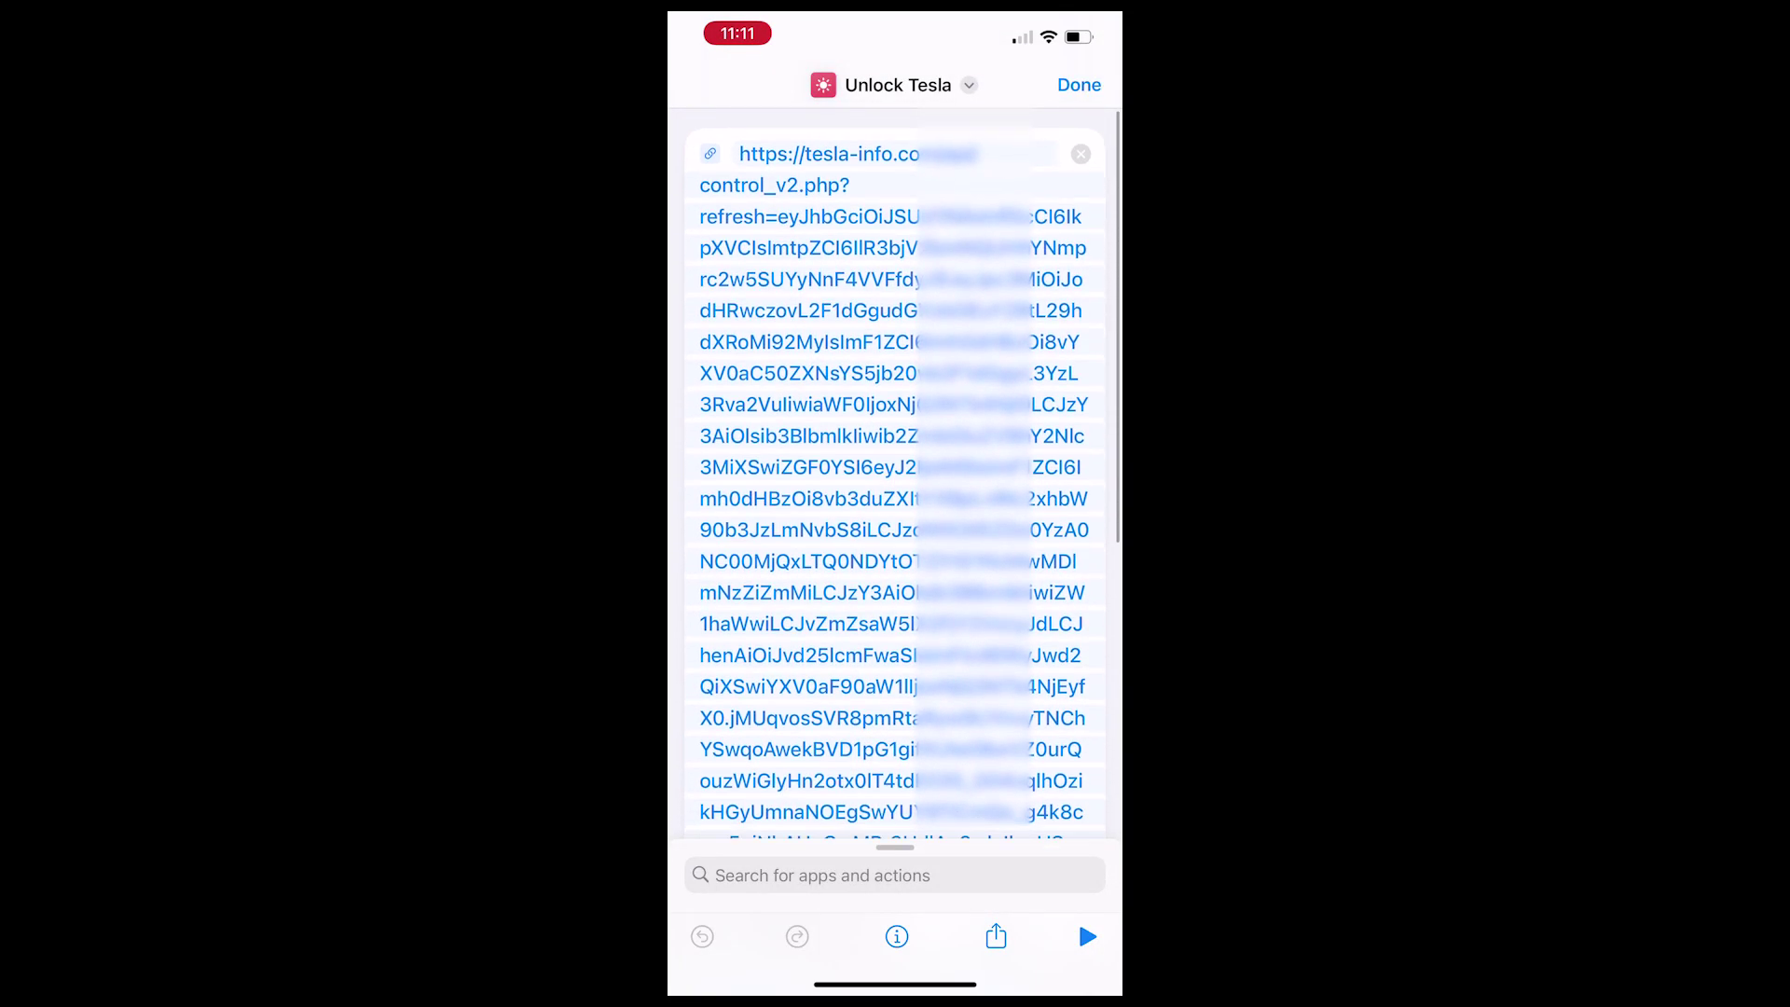
pyautogui.click(1078, 84)
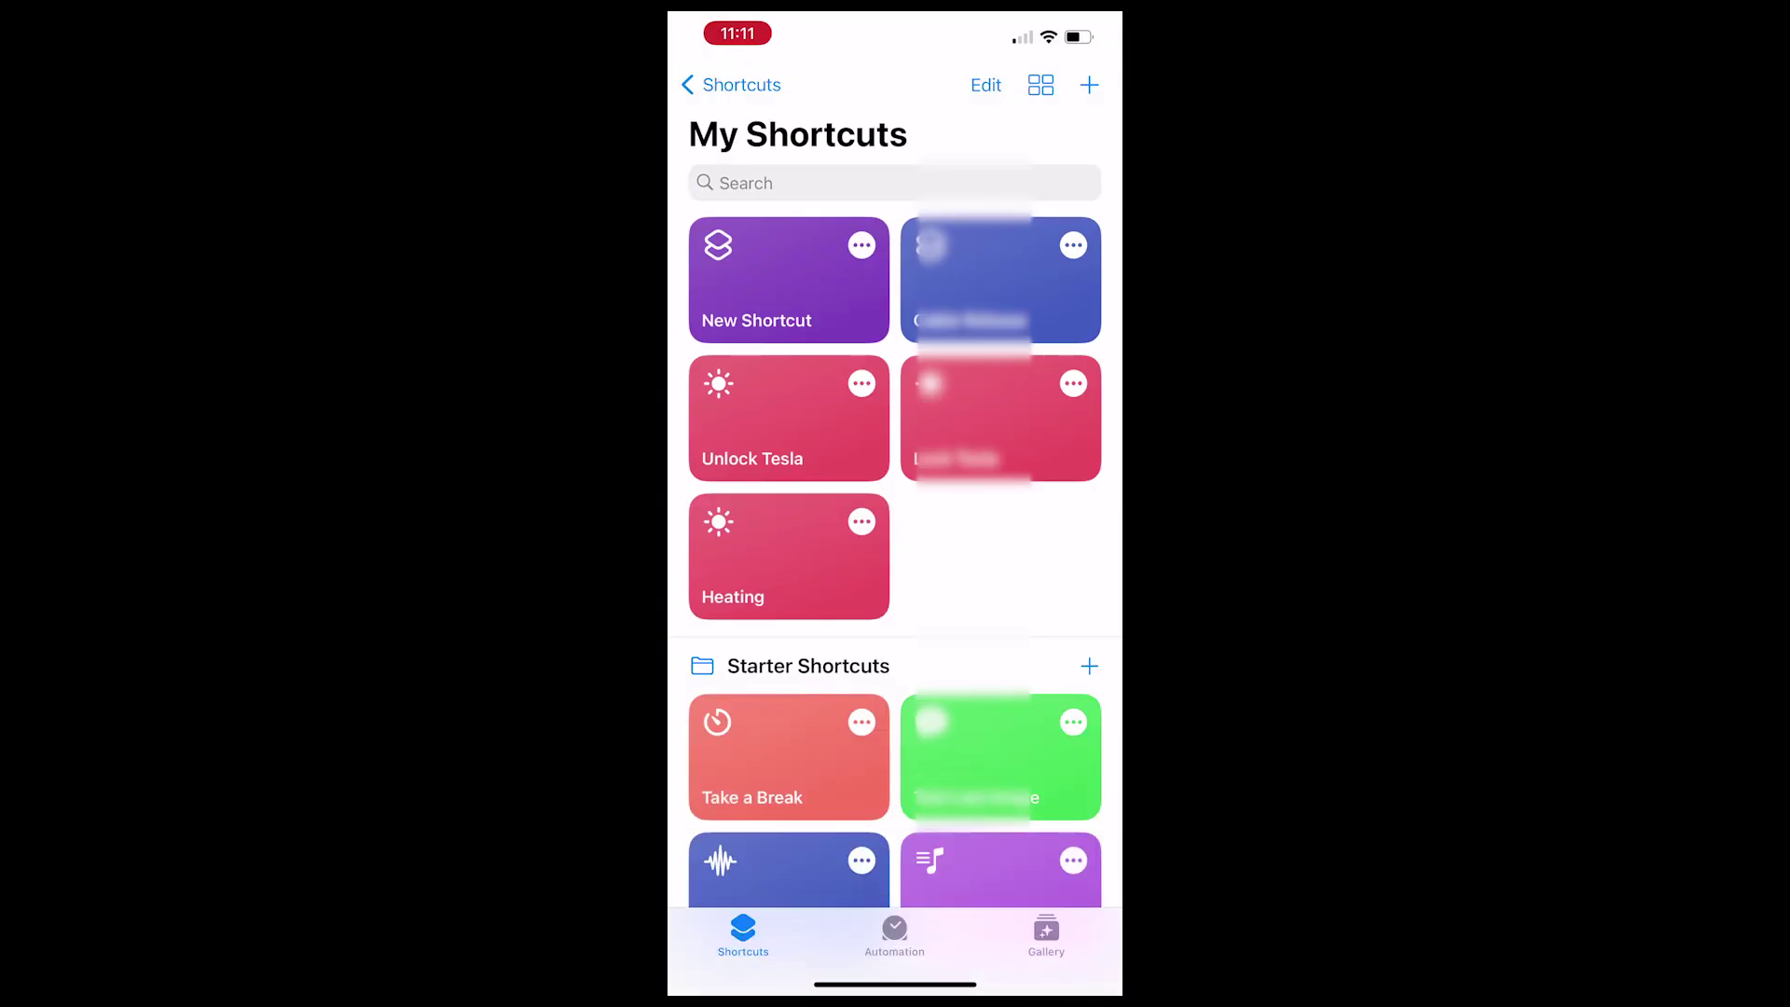
# - Run the Unlock Tesla shortcut, then review and close its Details sheet
pyautogui.click(787, 418)
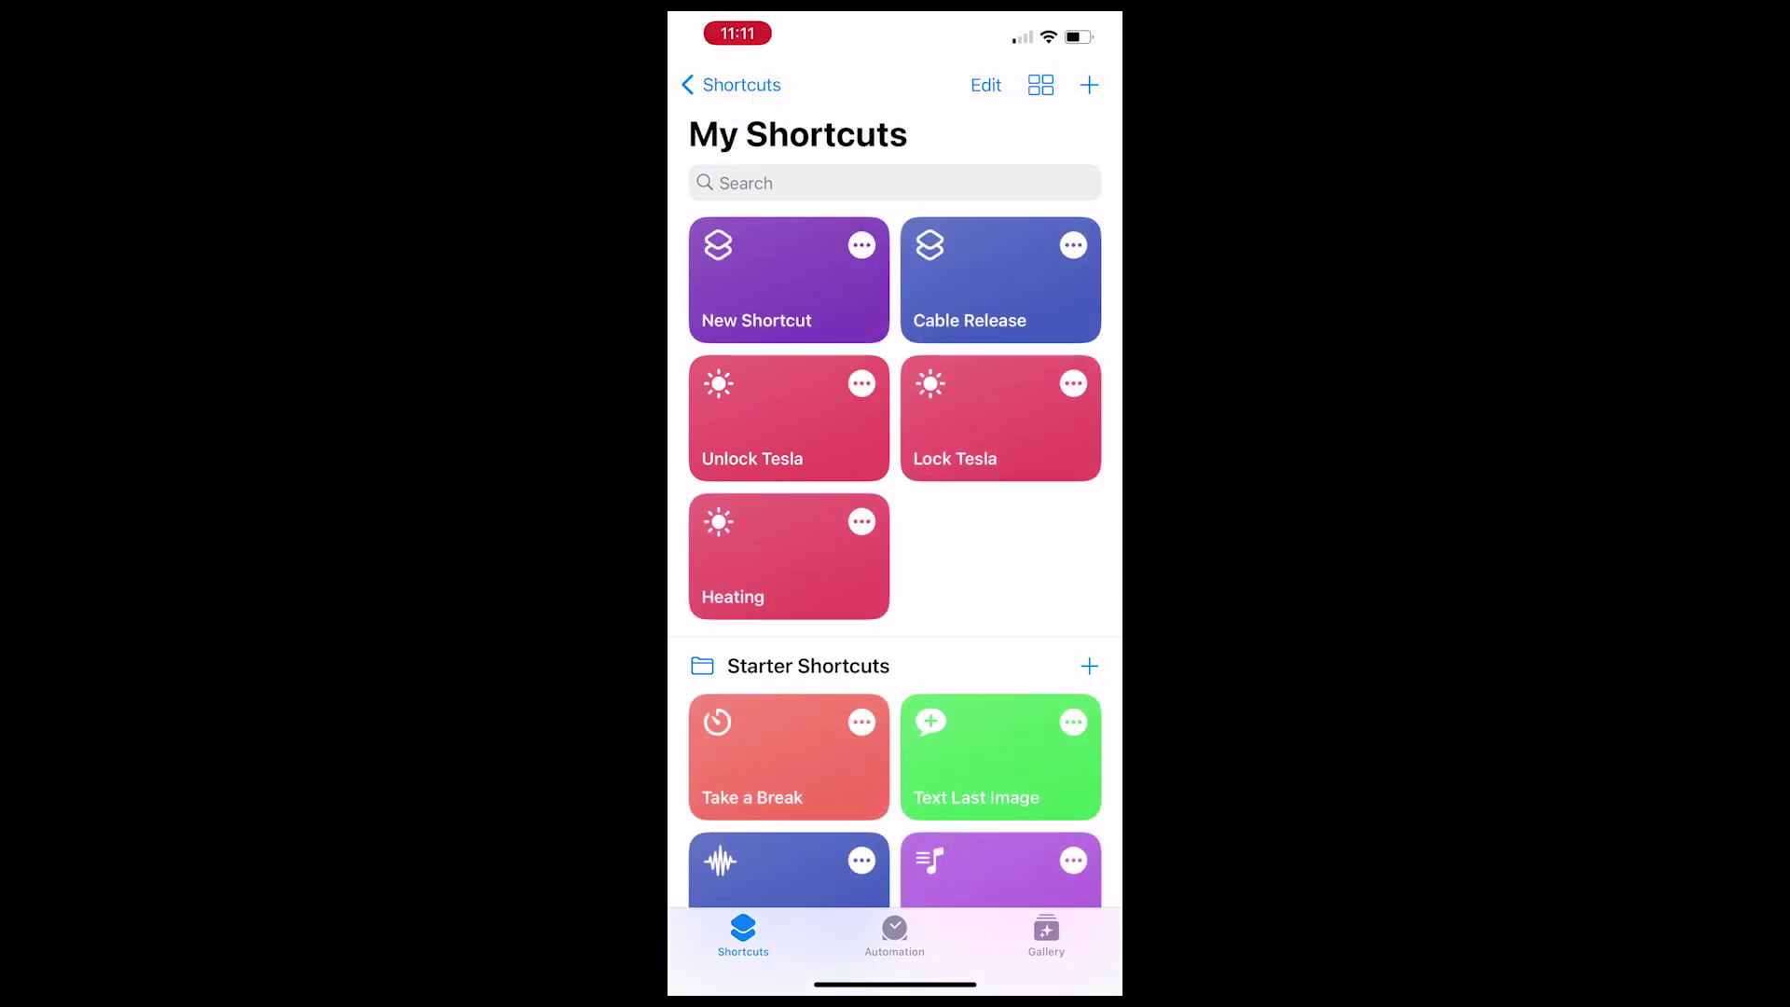
pyautogui.click(787, 419)
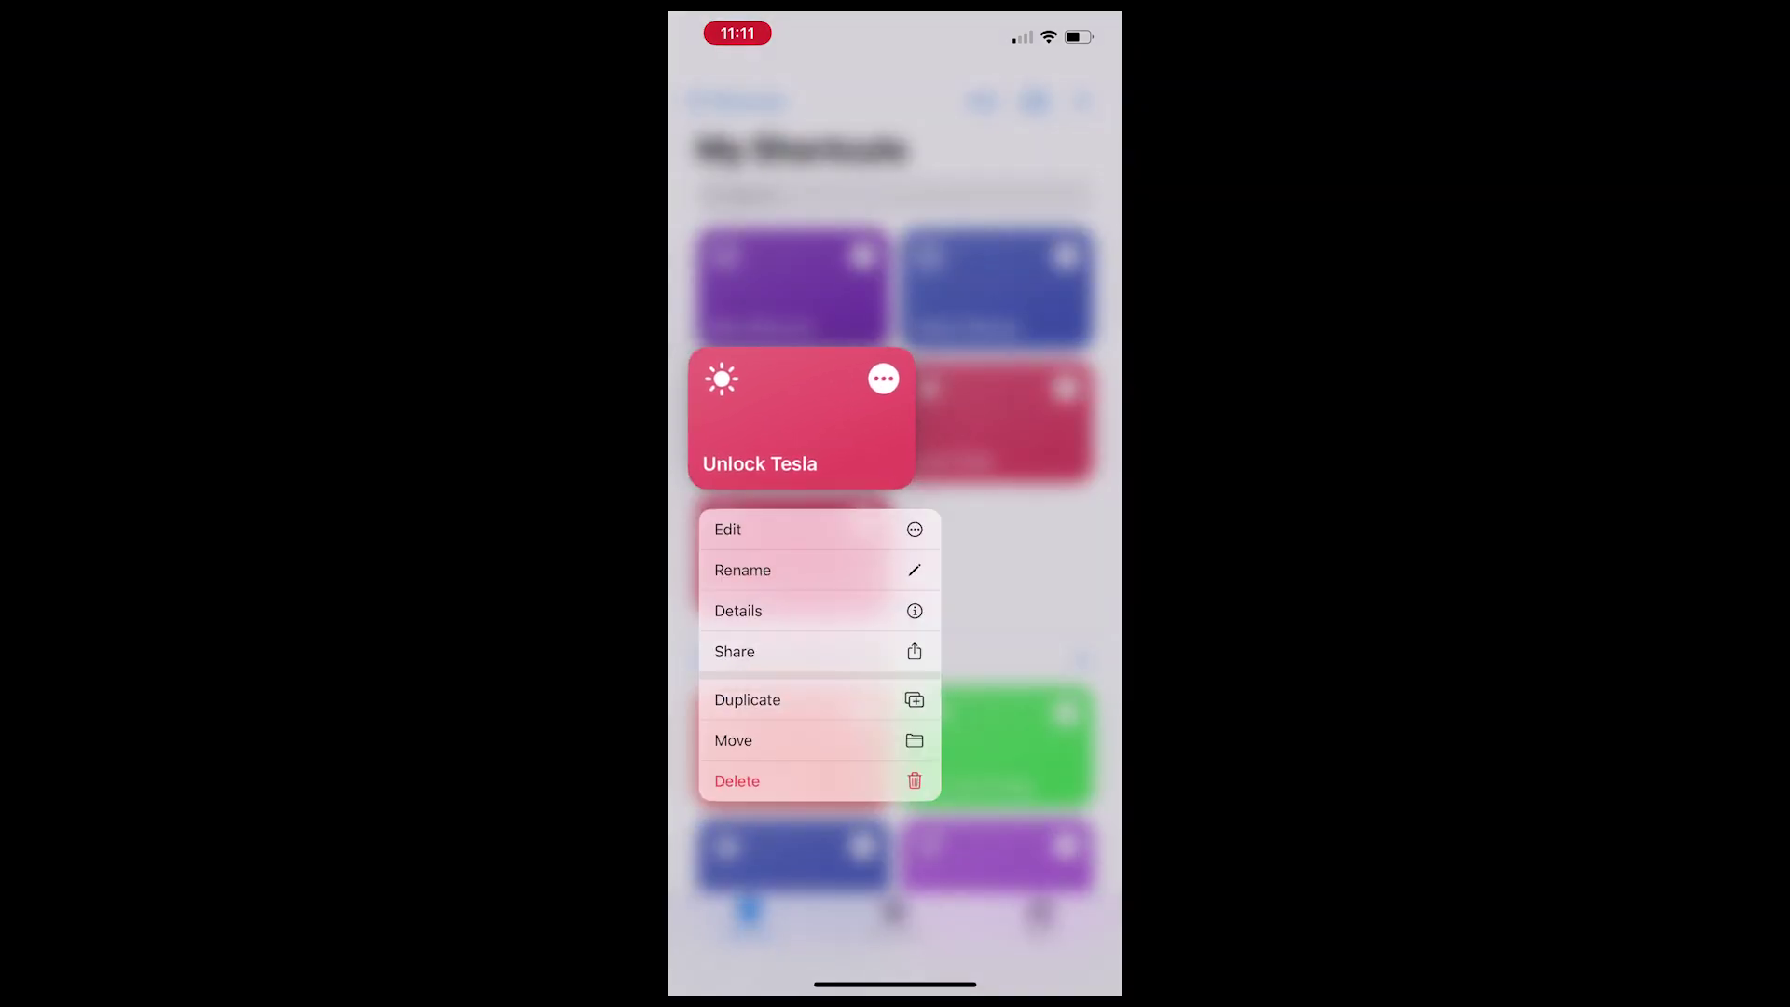
pyautogui.click(818, 622)
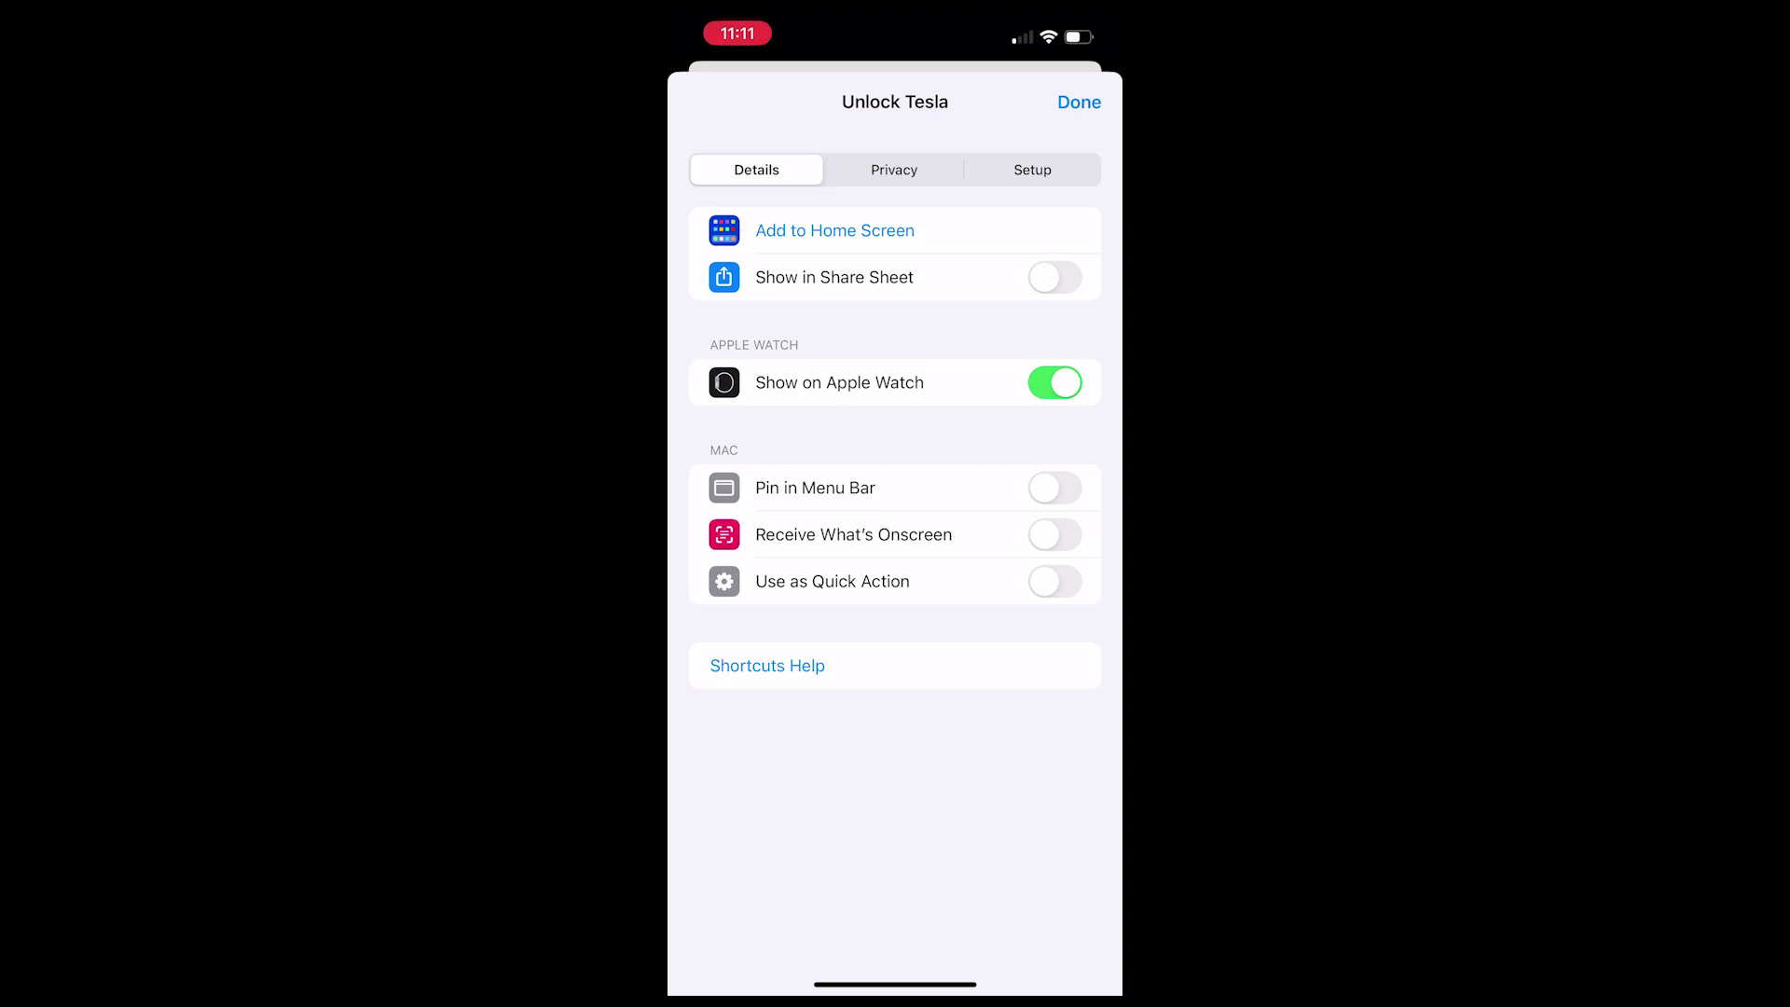
pyautogui.click(1078, 102)
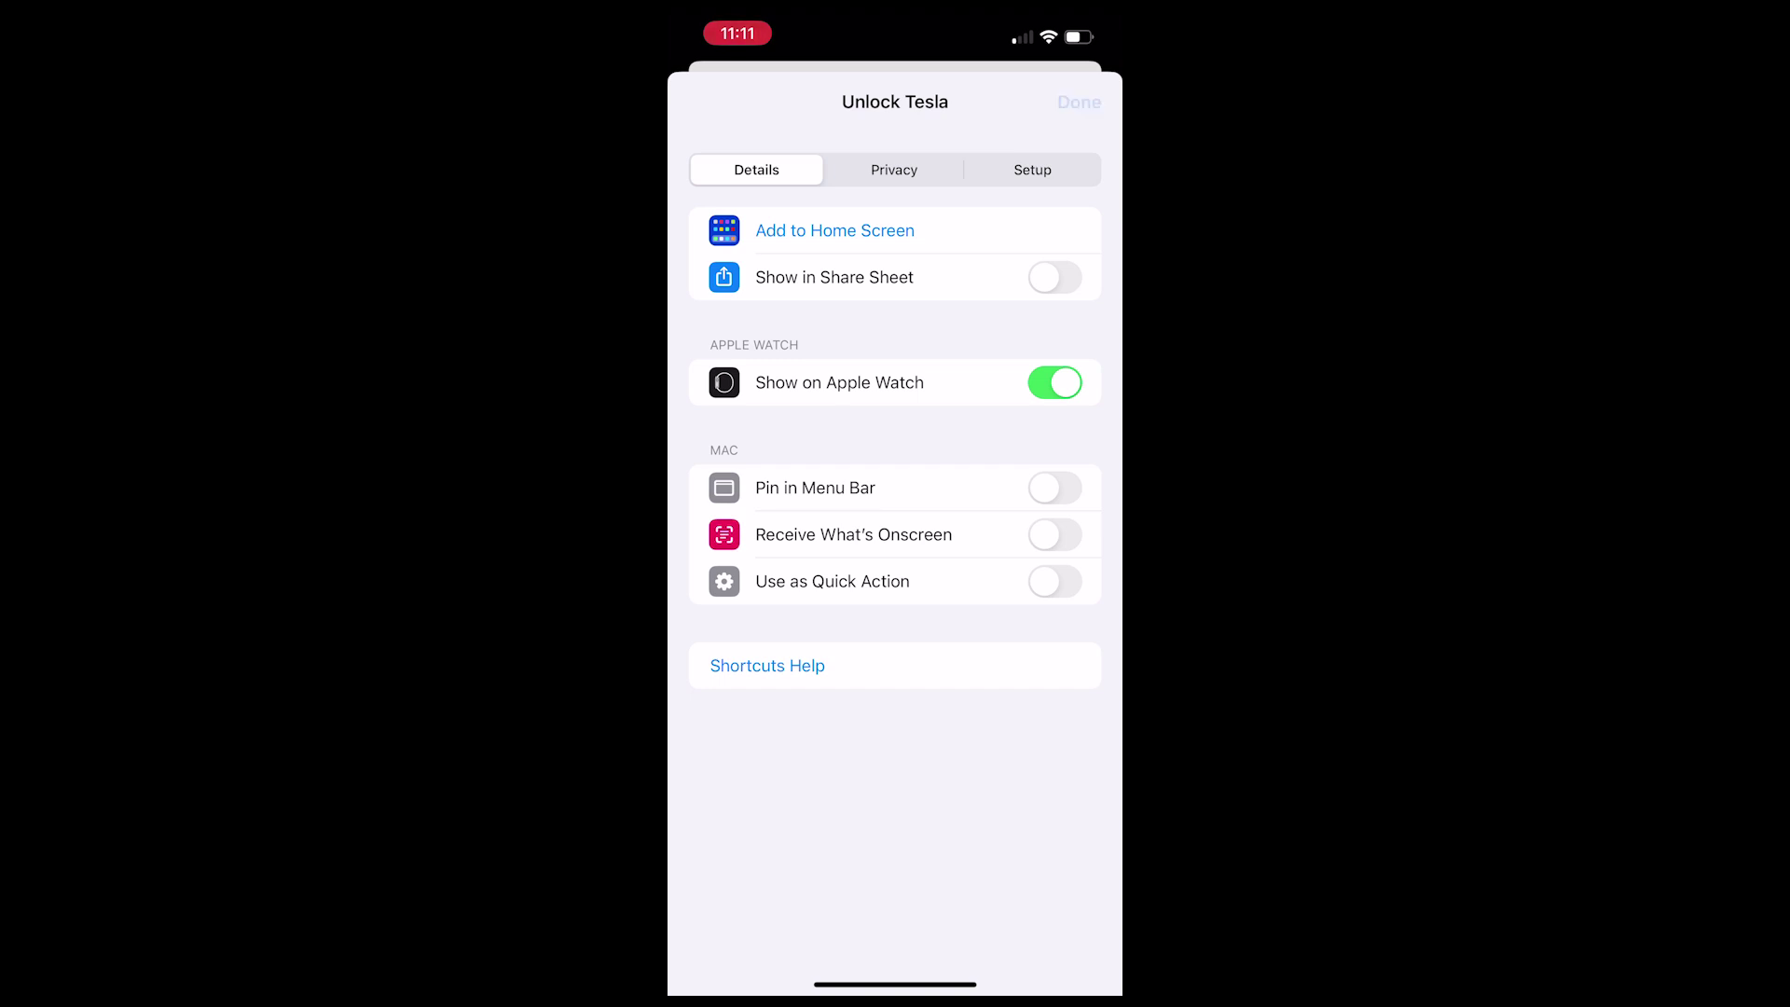